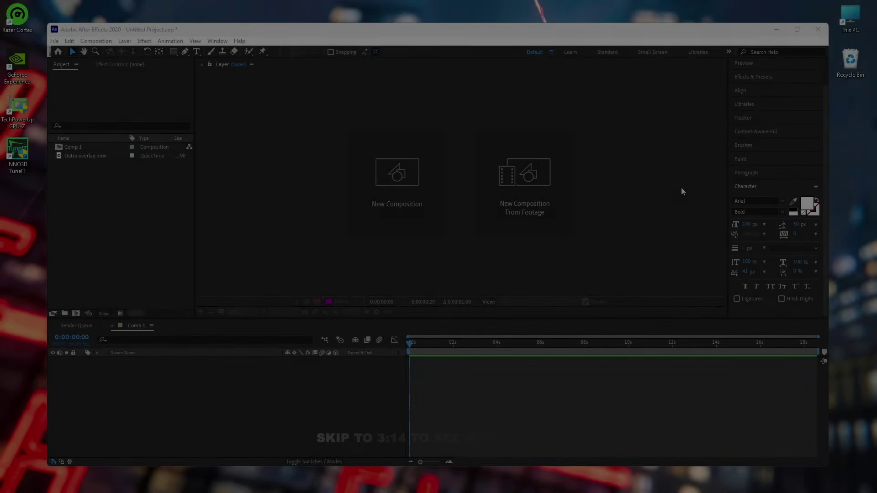
Step: Open Comp 1's settings, unlock the aspect ratio and set the width to 1080 px
click(111, 146)
right_click(115, 147)
click(138, 151)
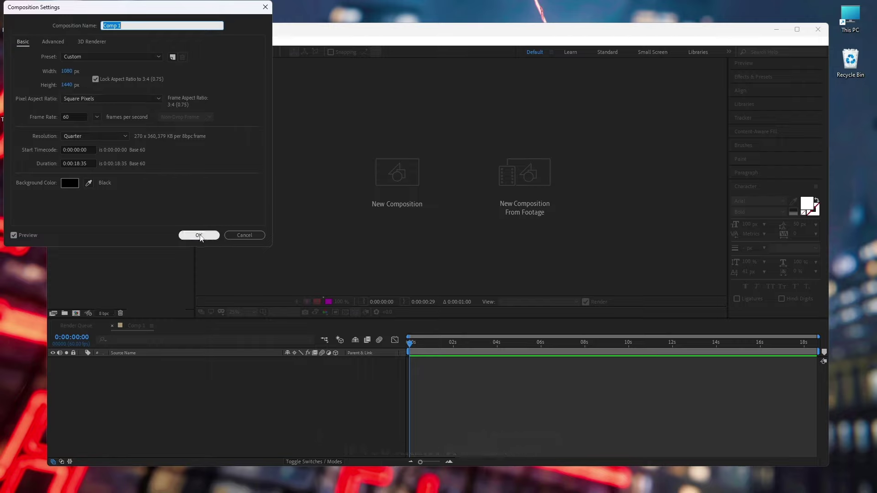
click(67, 85)
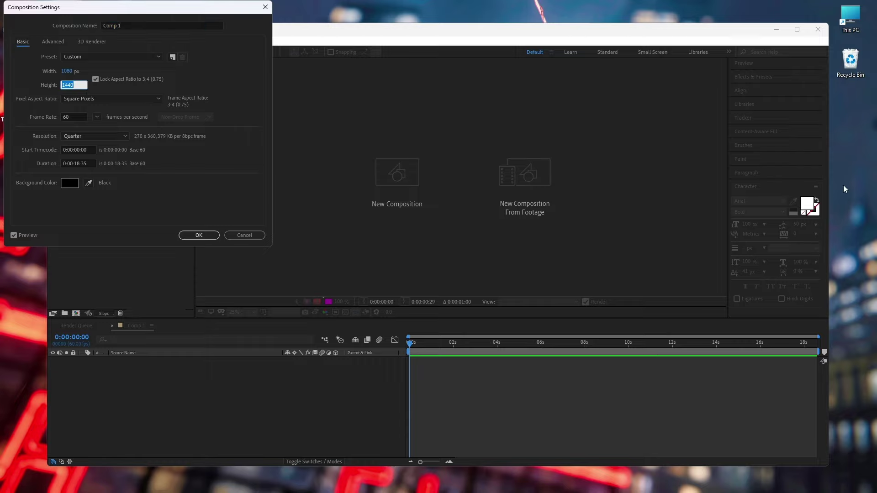
text(1920)
click(96, 79)
click(71, 71)
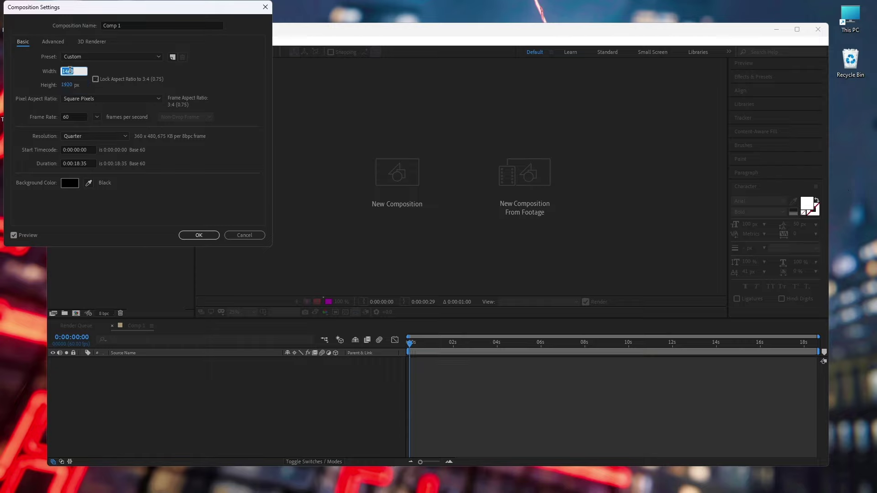
text(1080)
click(187, 184)
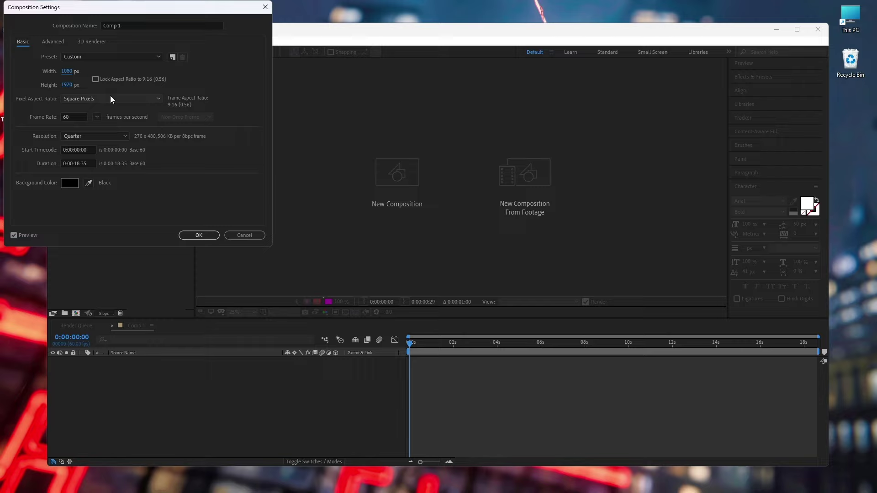
Step: Set the height to 1440 px and the frame rate to 60 fps, then confirm
click(68, 86)
text(1449)
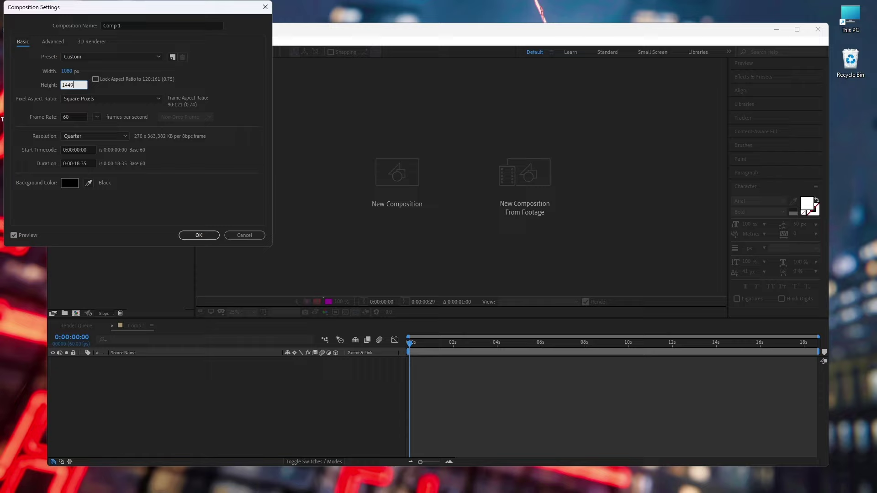
key(BackSpace)
text(0)
click(206, 182)
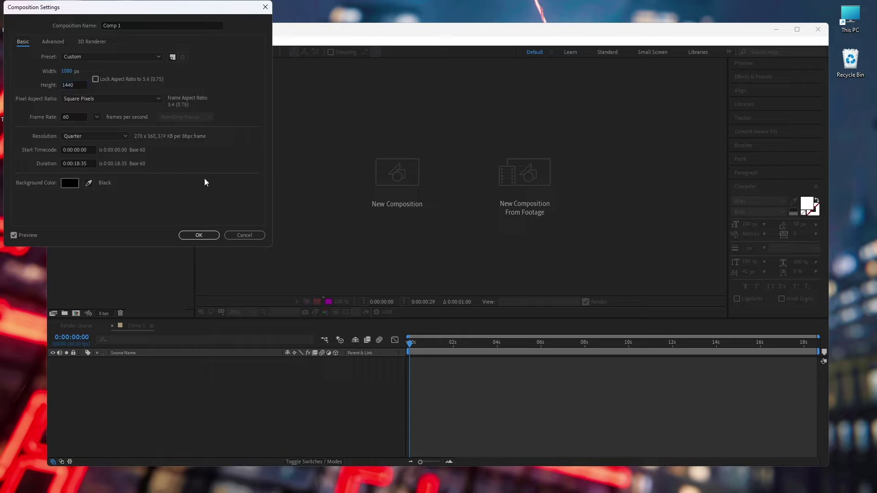
click(73, 115)
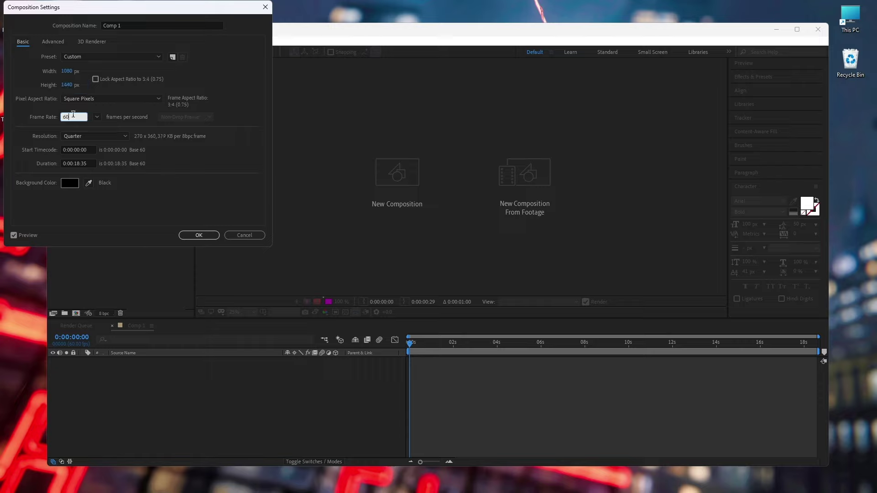
click(198, 236)
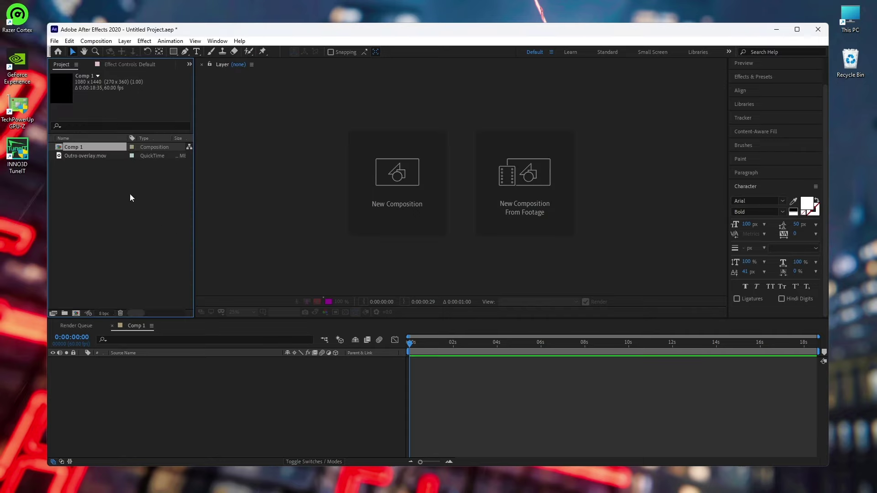
Step: Add a new text layer reading FLEXXY to Comp 1
click(108, 182)
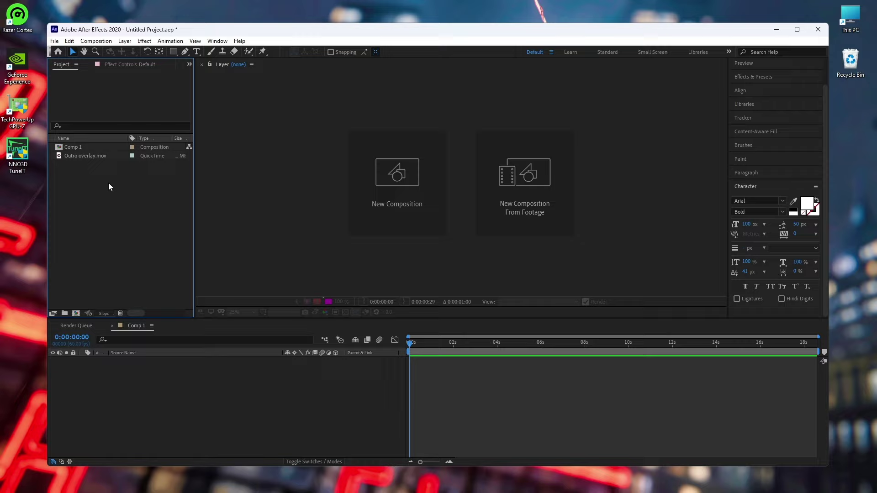
right_click(152, 379)
mouse_move(259, 390)
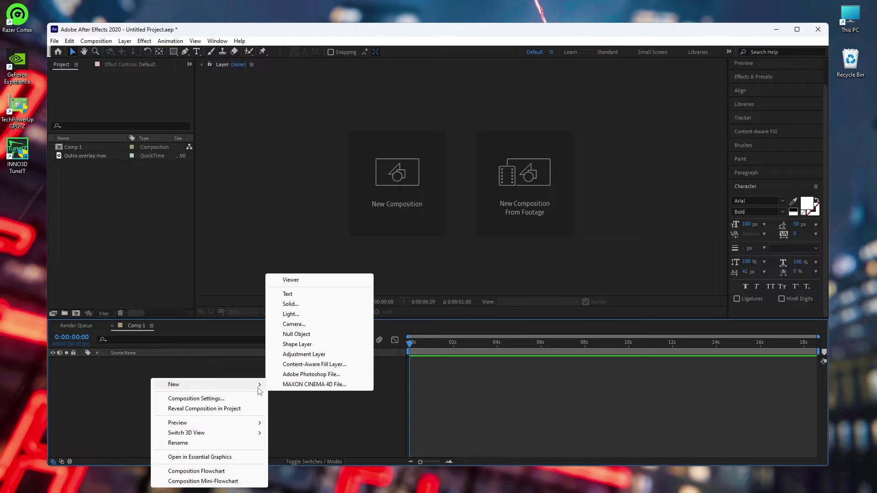
click(300, 297)
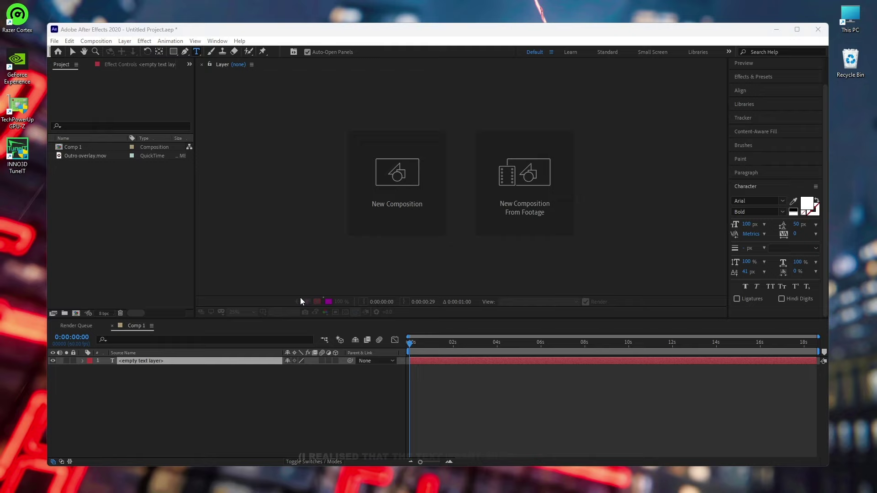
text(FLEXXY)
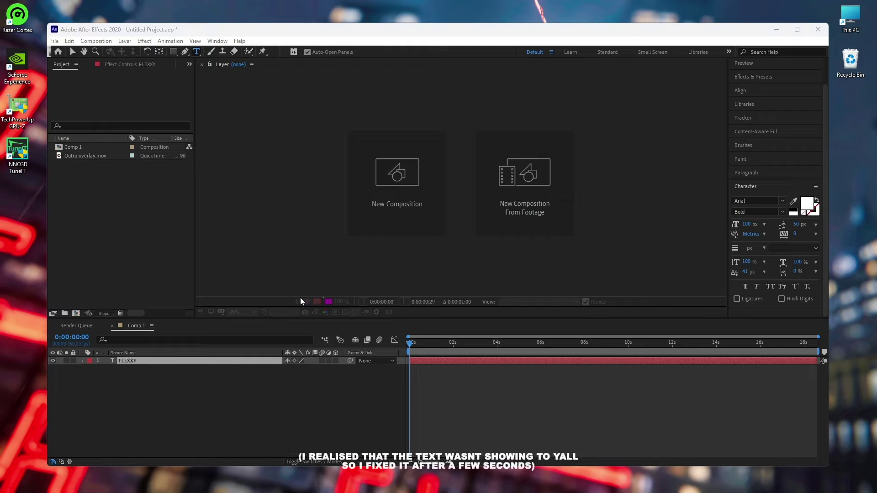
click(231, 359)
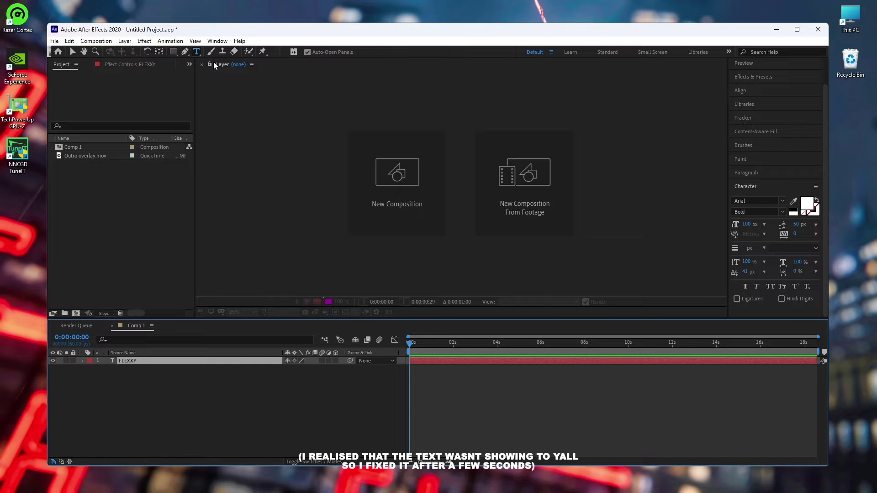
Step: Centre FLEXXY horizontally and vertically in the composition
click(740, 90)
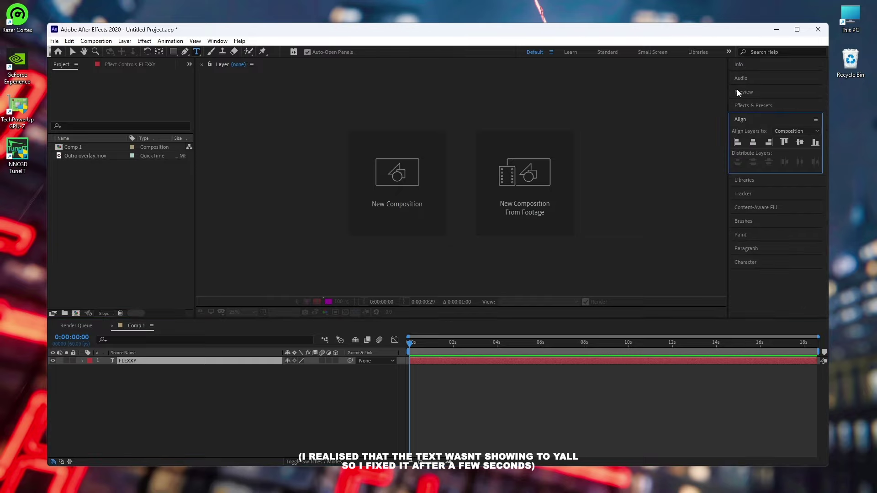
click(753, 143)
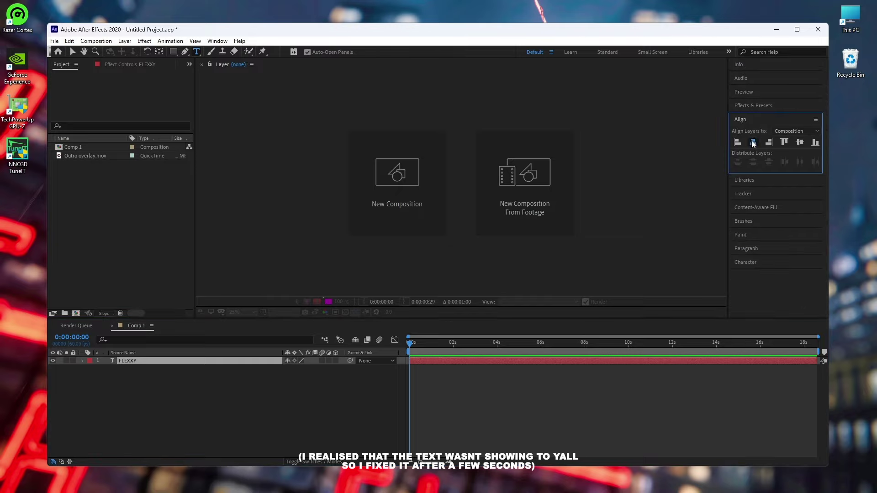
click(800, 143)
Step: Move the composition viewer to the screen centre and enlarge it to show the full vertical frame
drag(196, 45, 475, 110)
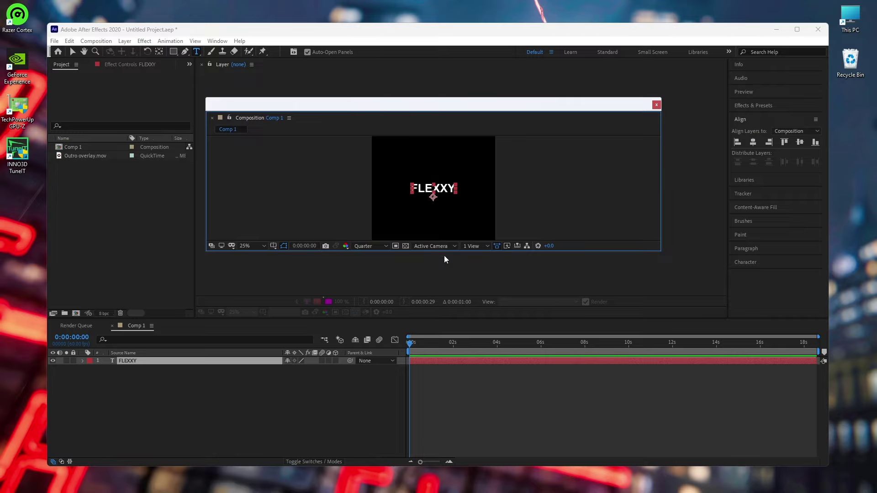
drag(444, 255, 445, 296)
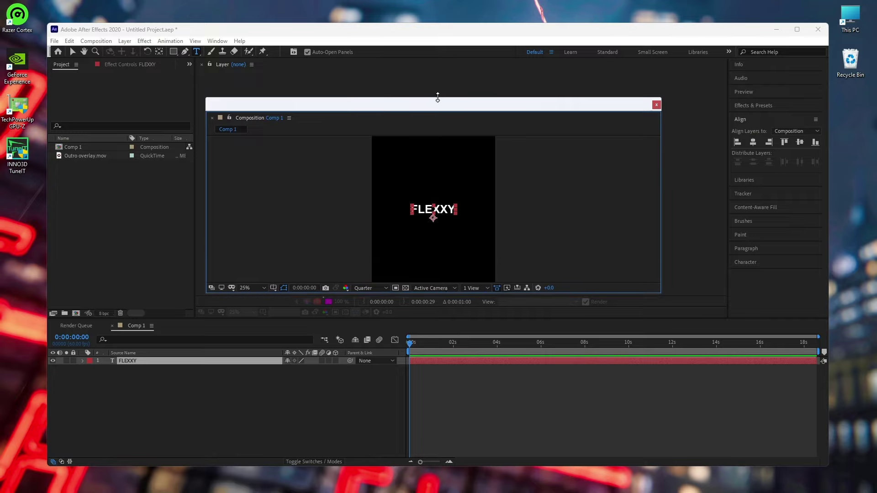
drag(437, 96, 438, 57)
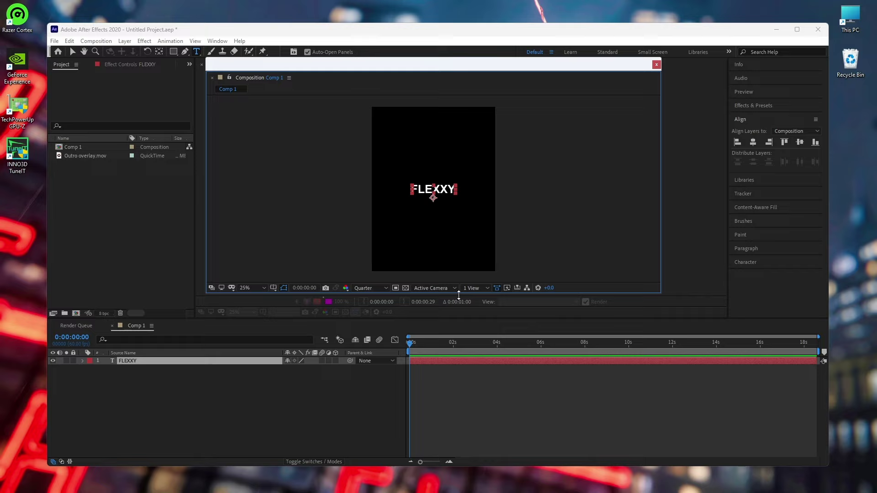
drag(459, 296, 459, 297)
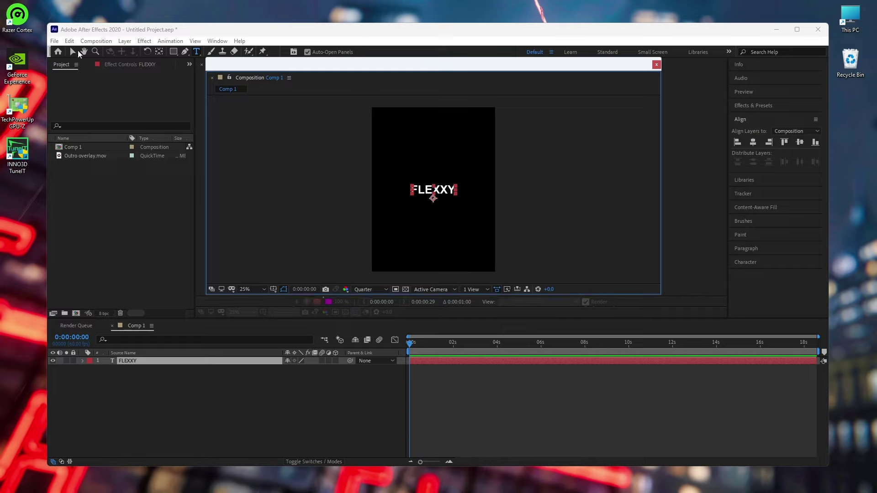
Step: Switch to the Selection tool and select the FLEXXY layer
click(72, 52)
click(301, 384)
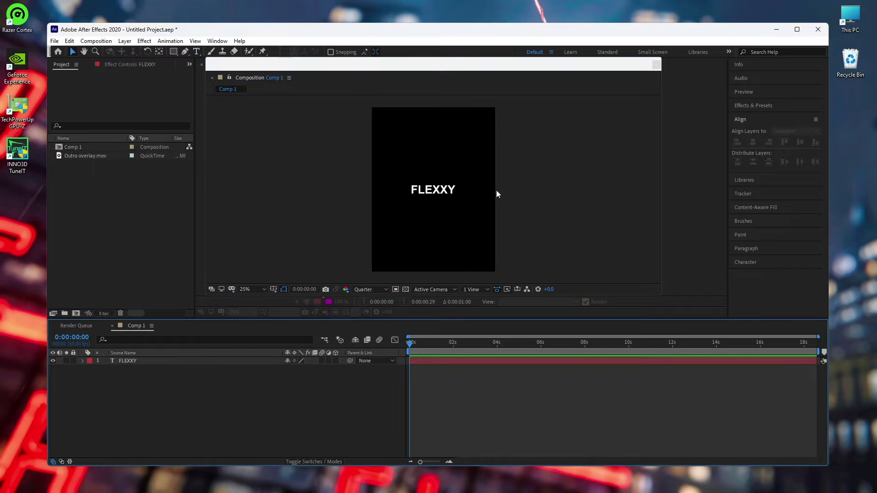
click(427, 361)
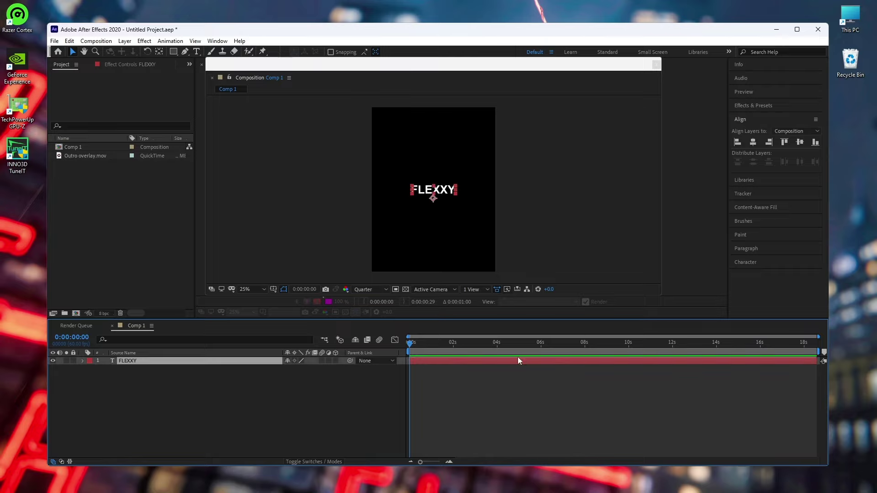
Step: Add Position and Scale keyframes on FLEXXY at the start
click(83, 361)
click(91, 377)
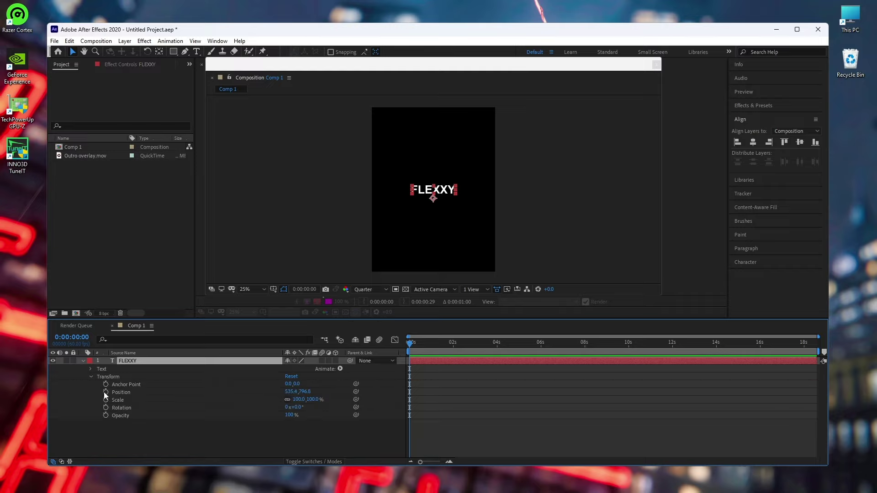
click(105, 392)
click(105, 399)
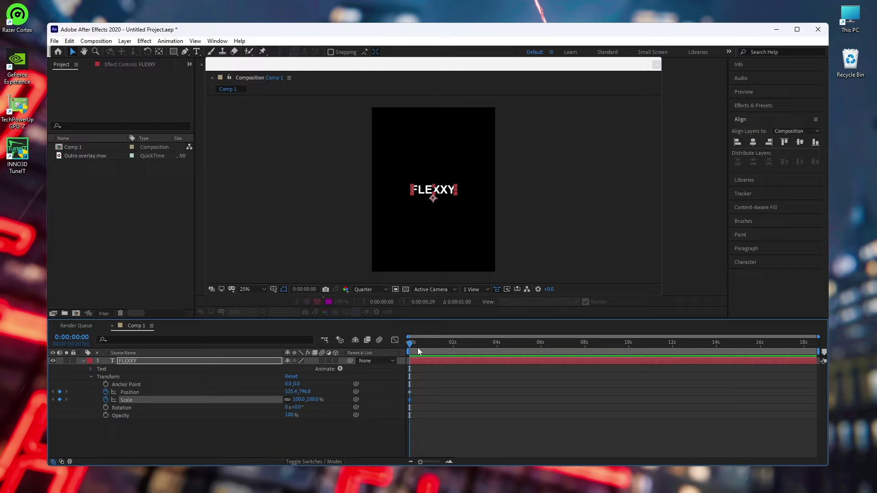
Step: Shrink FLEXXY to 64% scale at 0:00:03:39
drag(414, 347, 386, 356)
key(space)
drag(481, 347, 490, 344)
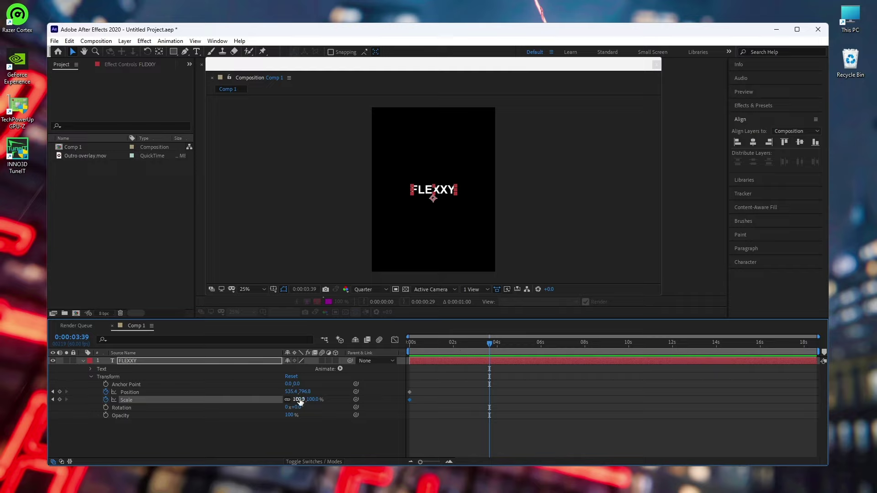
drag(300, 401, 356, 392)
Step: Recentre FLEXXY in the composition at both the first and last keyframes
click(53, 400)
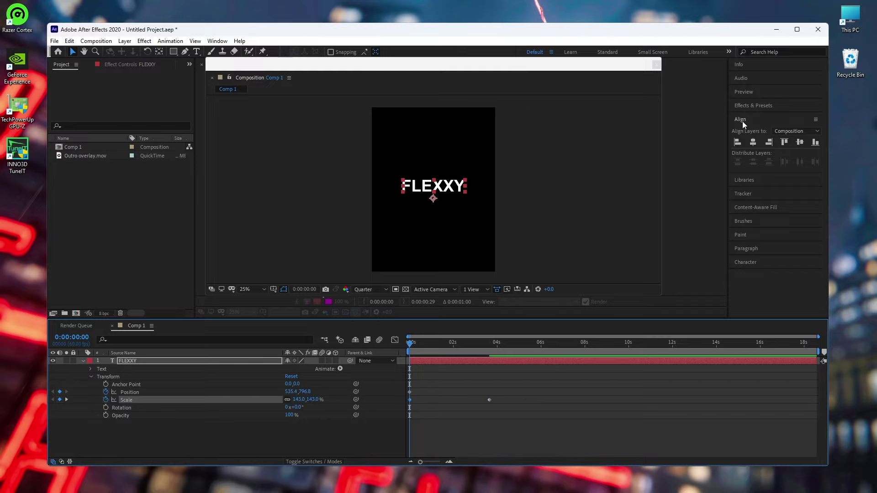
click(753, 142)
click(800, 142)
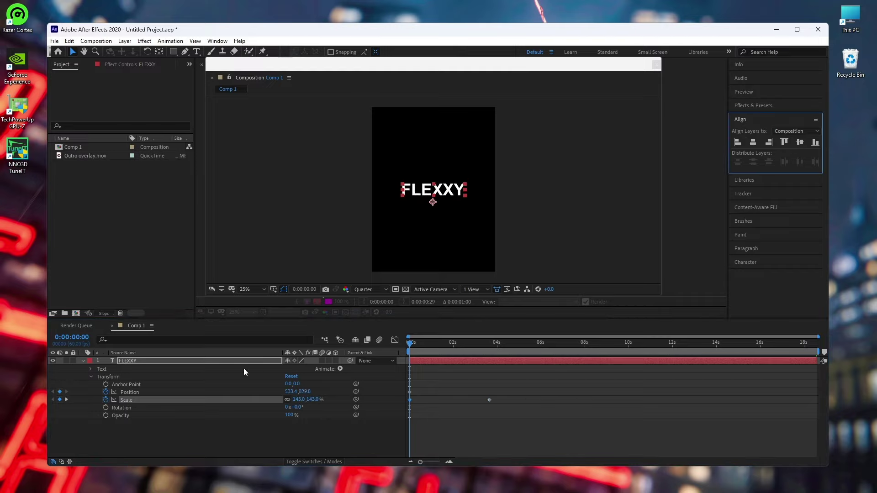
click(68, 400)
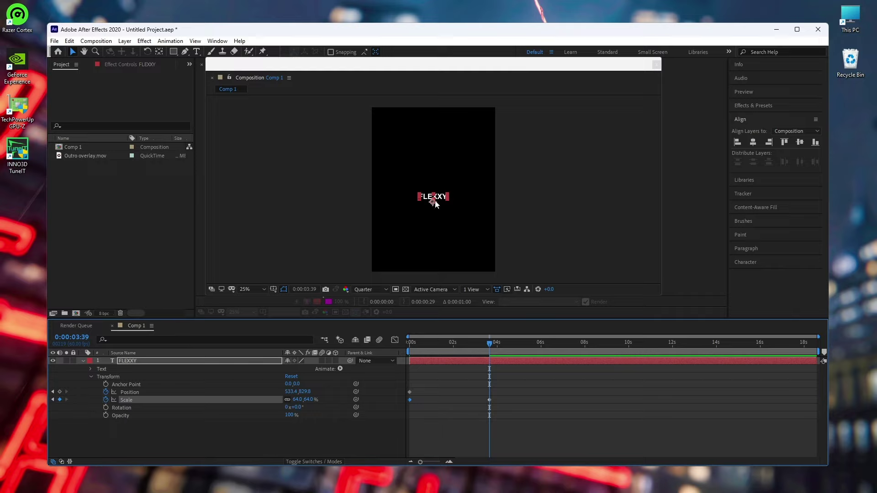
click(753, 142)
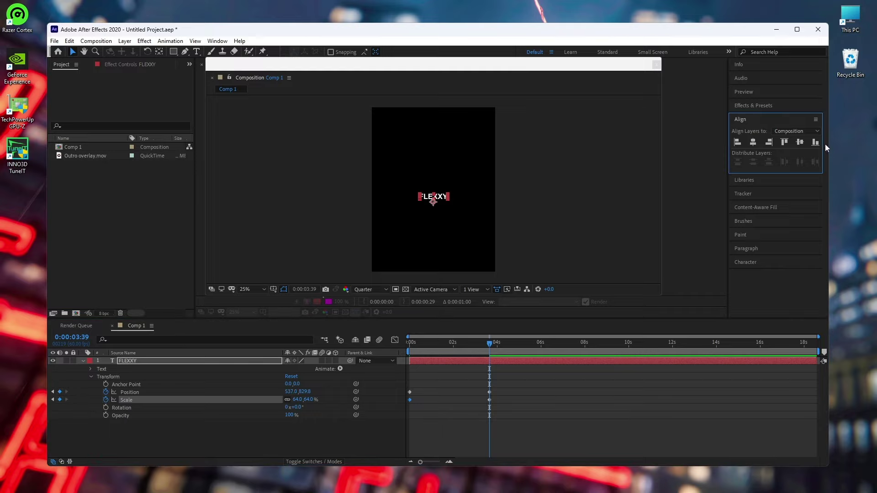
click(800, 142)
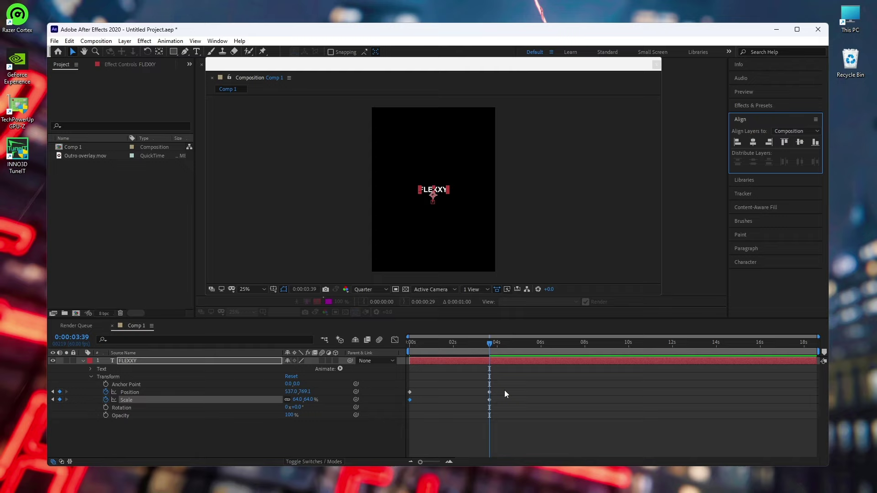
Step: Easy Ease the Position and Scale keyframes and enable layer and composition motion blur
drag(505, 391, 404, 402)
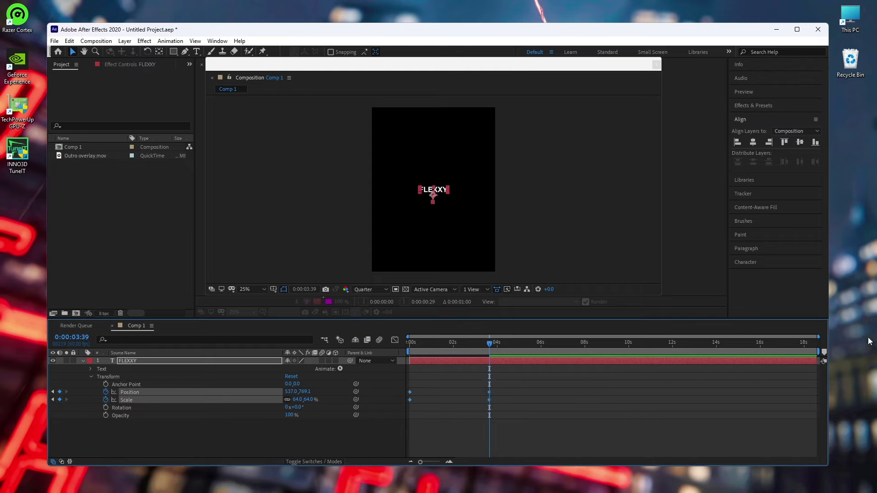
key(F9)
key(F10)
click(322, 360)
click(344, 421)
drag(490, 343, 122, 363)
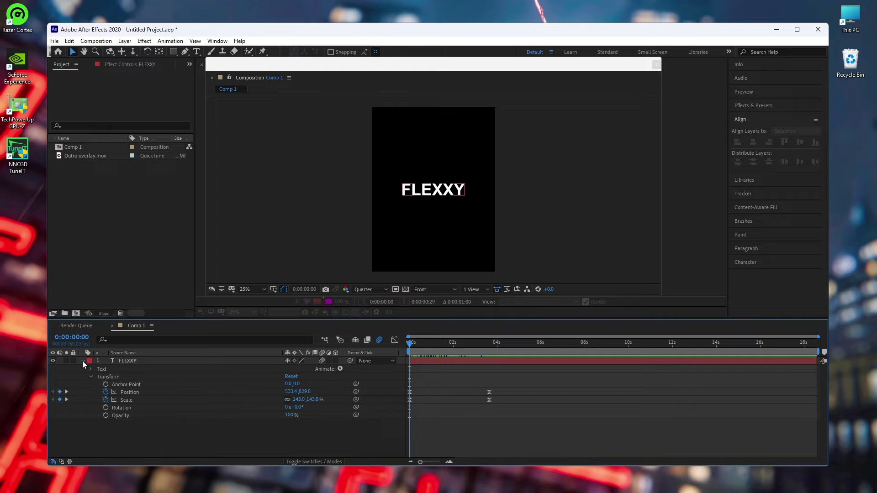
Step: Search the effects for 'dee' and apply Deep Glow to FLEXXY
click(83, 361)
click(129, 361)
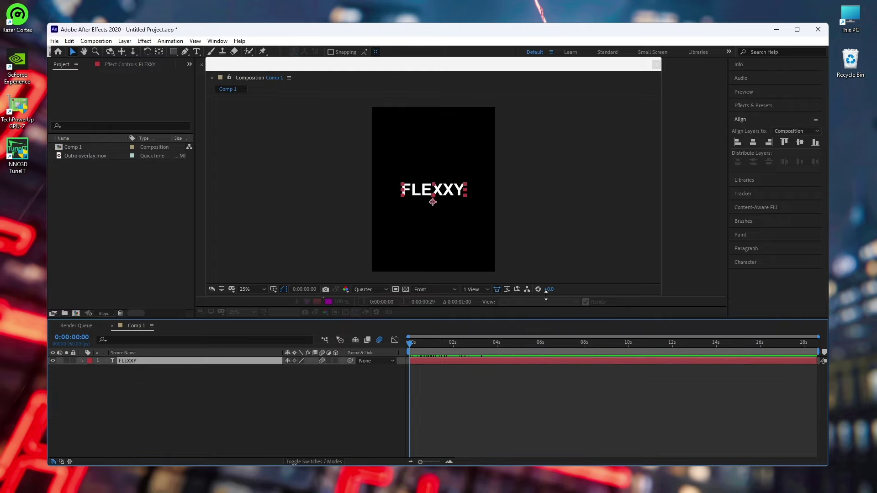
click(765, 106)
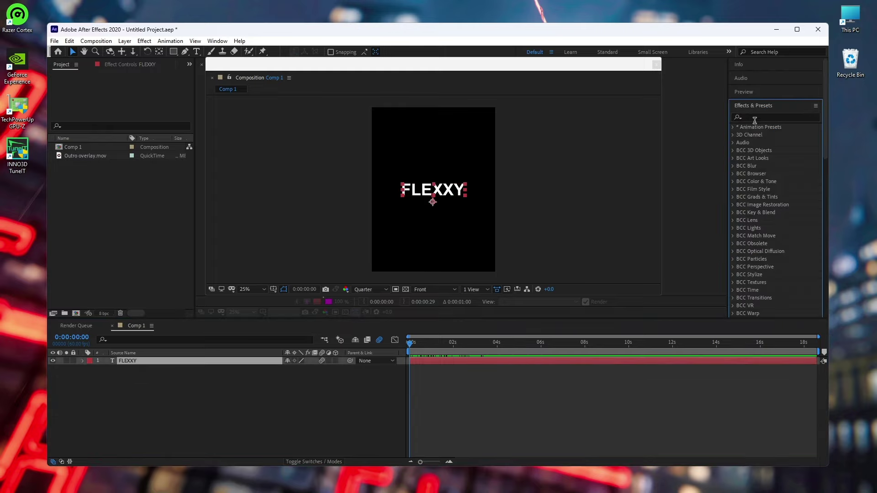
click(754, 118)
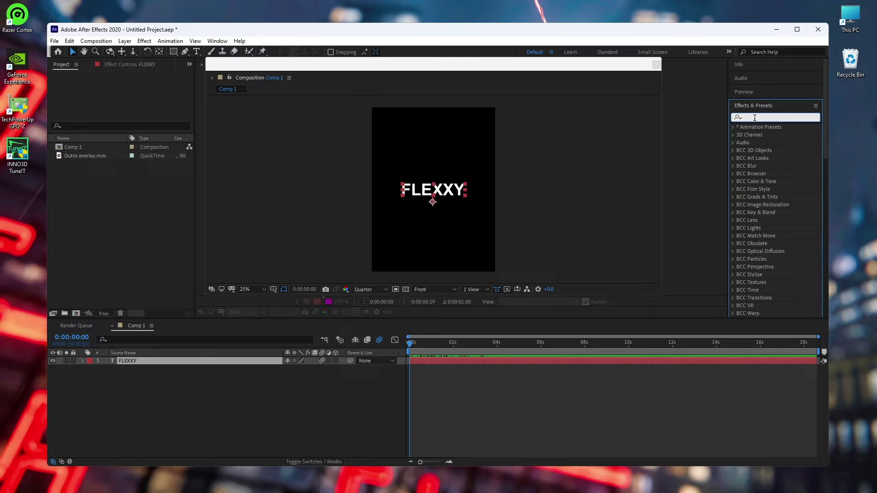
text(deep)
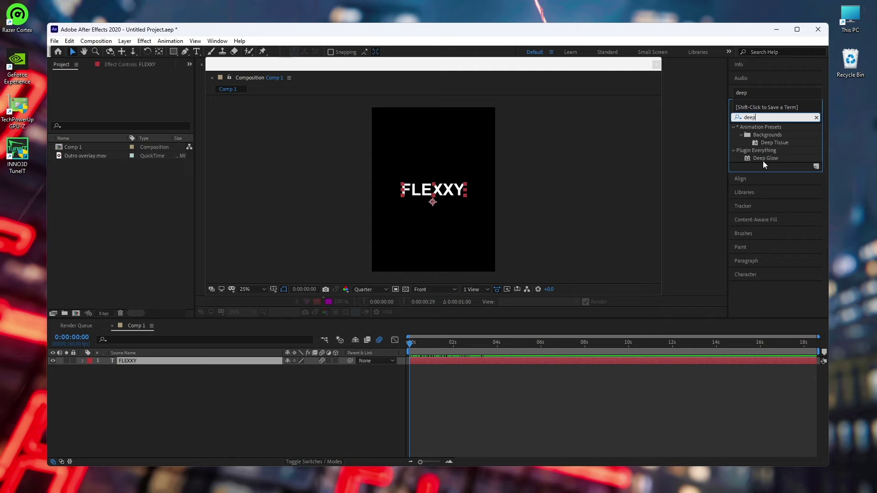
double_click(764, 159)
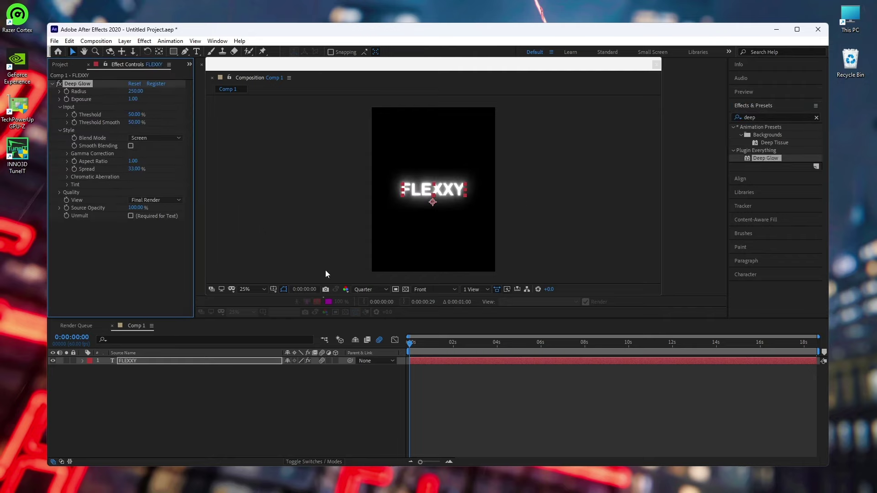
Step: Set Deep Glow Radius 650, Threshold 105%, Threshold Smooth 100%, and turn Unmult on
click(135, 92)
text(650)
click(136, 114)
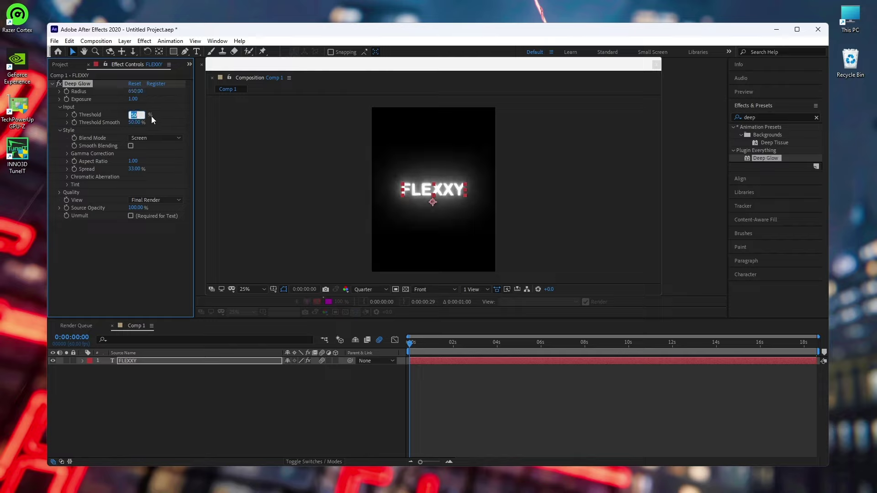
text(100)
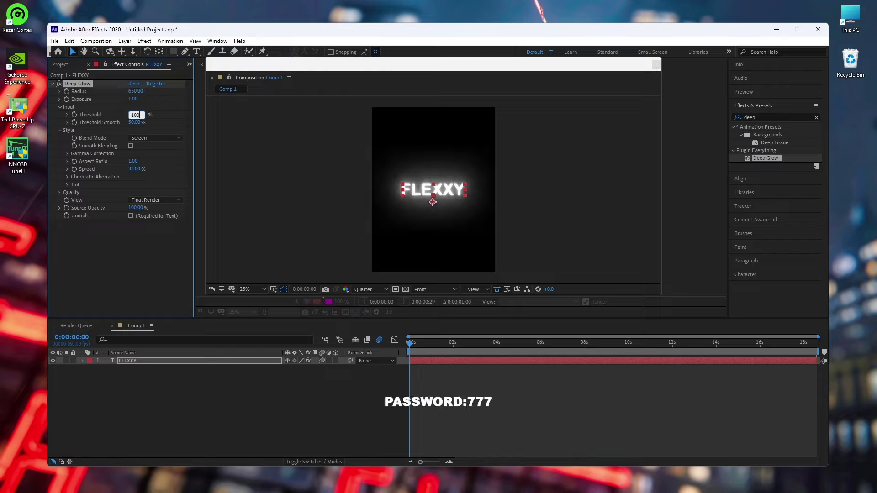
key(Tab)
text(100)
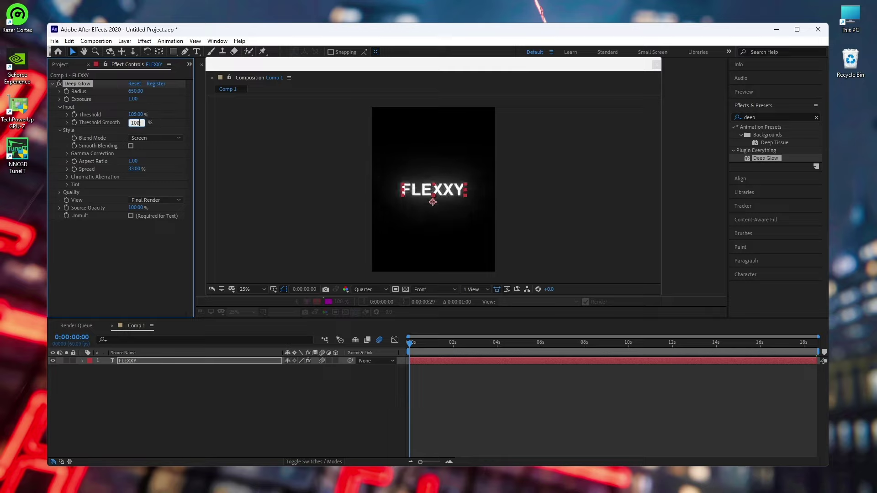
key(Return)
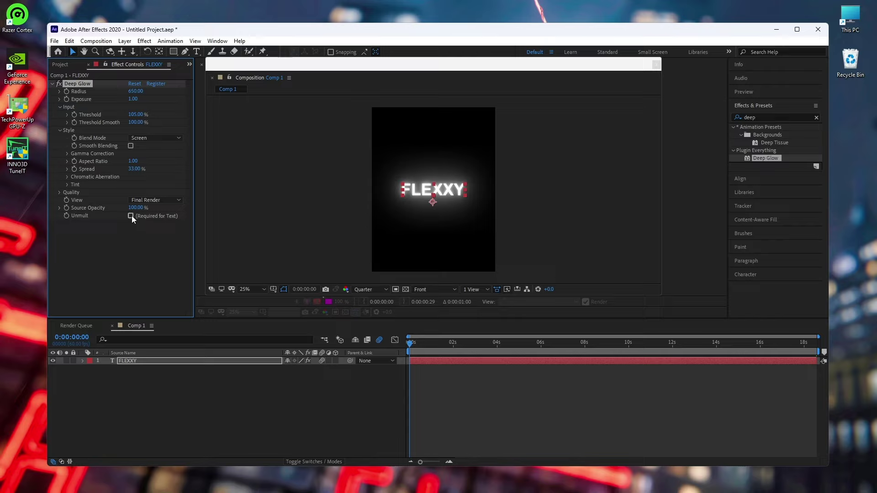
click(131, 215)
right_click(315, 389)
mouse_move(411, 286)
click(489, 309)
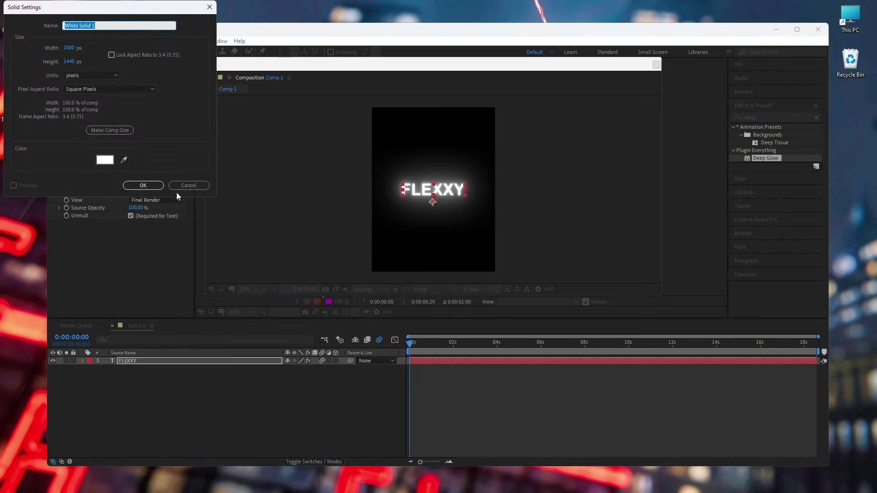
click(135, 186)
drag(178, 363, 180, 382)
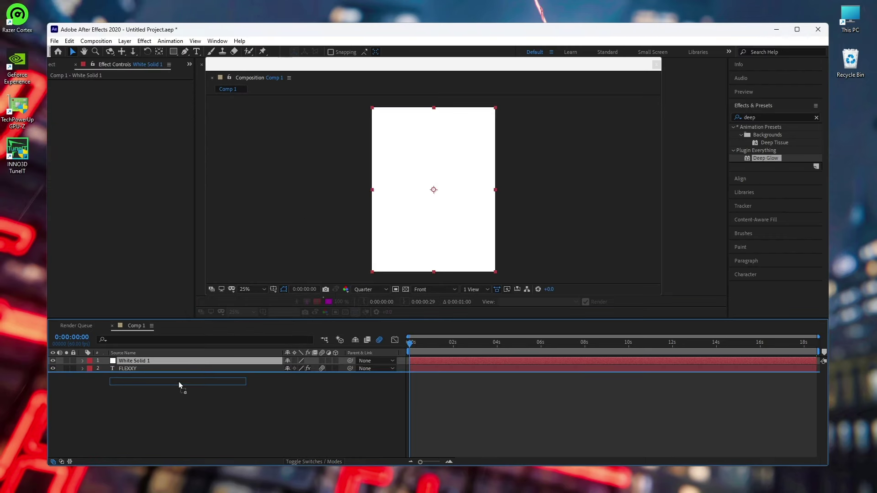
click(170, 361)
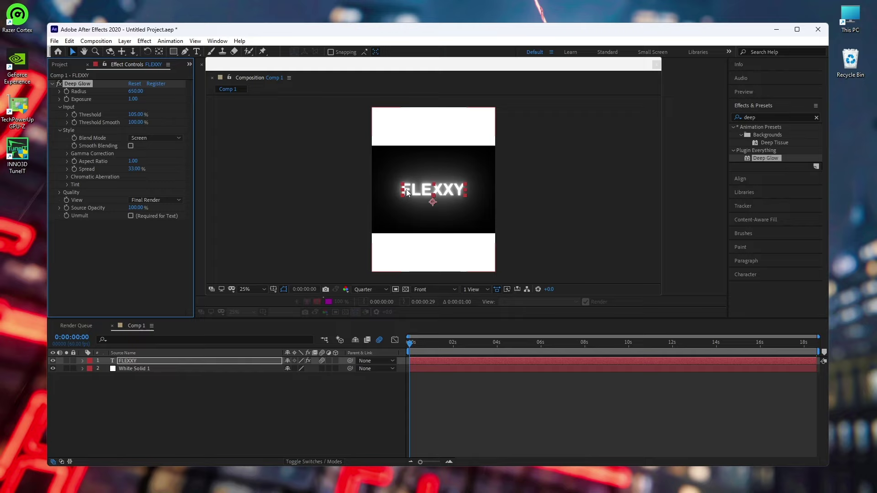
click(132, 216)
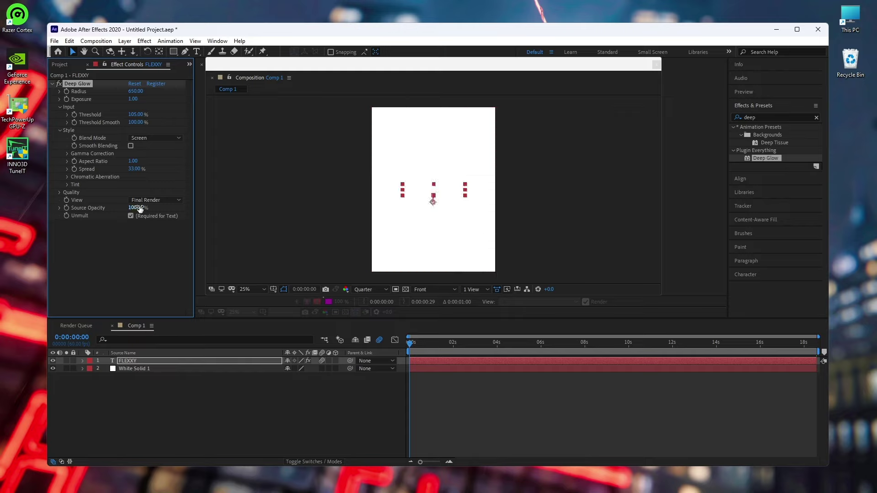
click(141, 369)
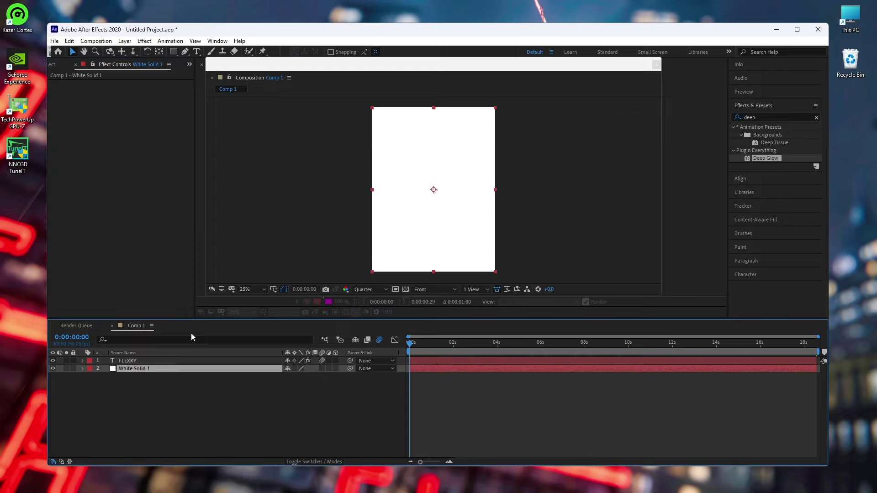
key(Delete)
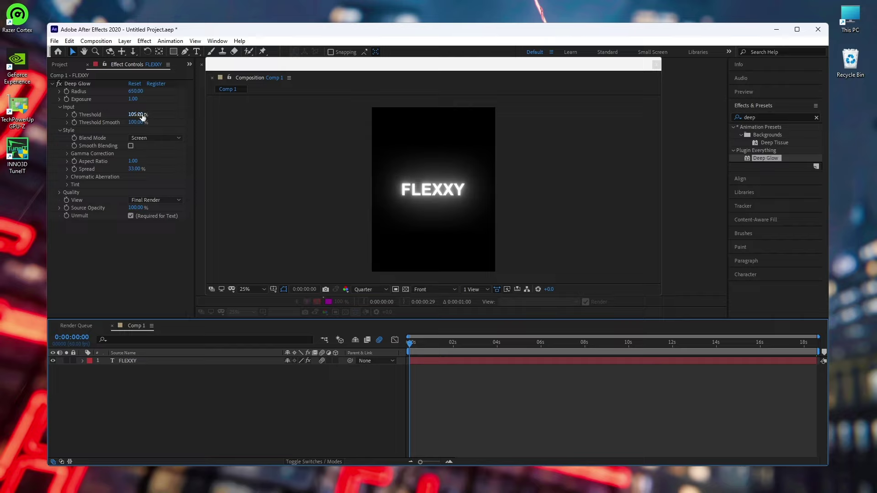
Step: Set the Deep Glow Spread to 20%
click(132, 169)
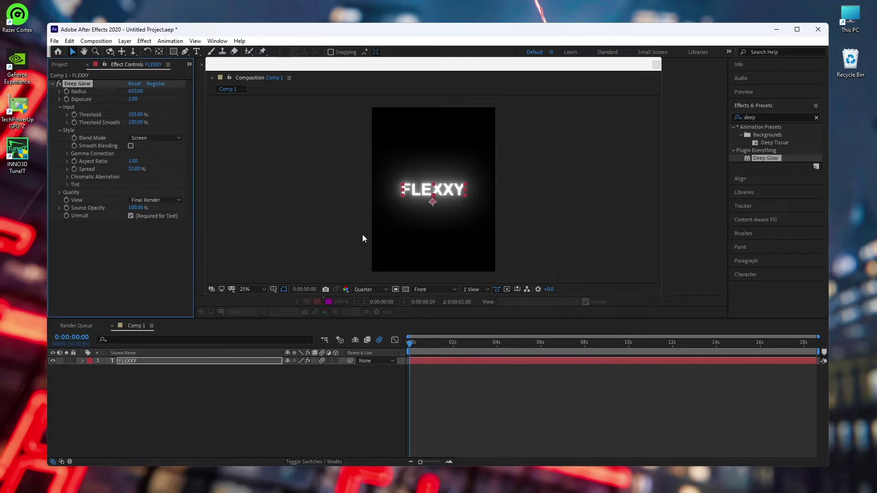
click(132, 170)
text(20)
click(166, 278)
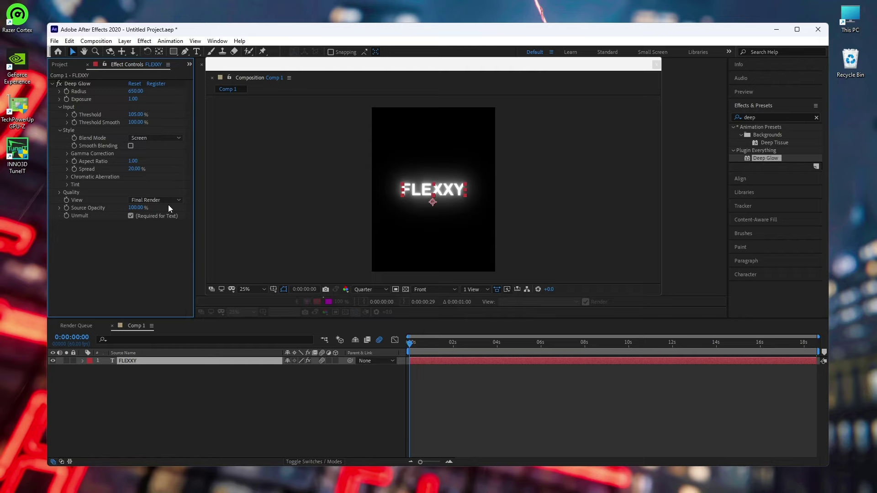
Step: Add Drop Shadow and Sapphire S_DropShadow effects to FLEXXY
click(816, 118)
text(drop)
double_click(770, 259)
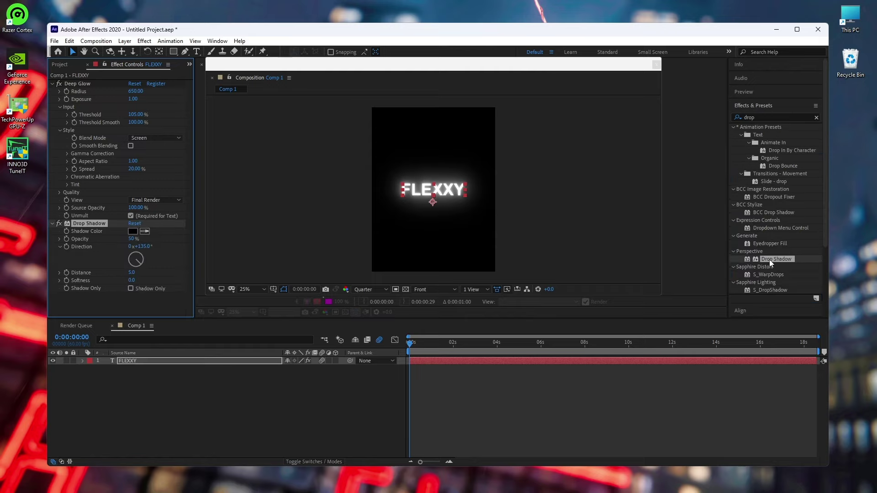
click(53, 86)
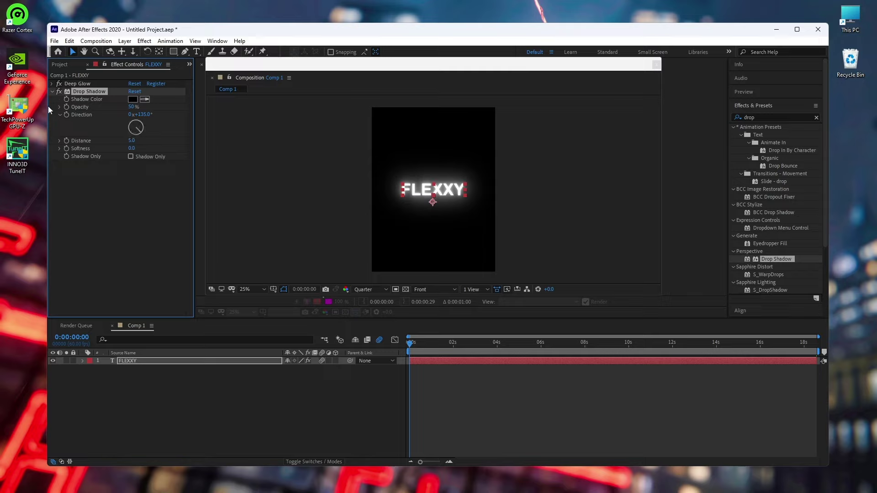
click(51, 92)
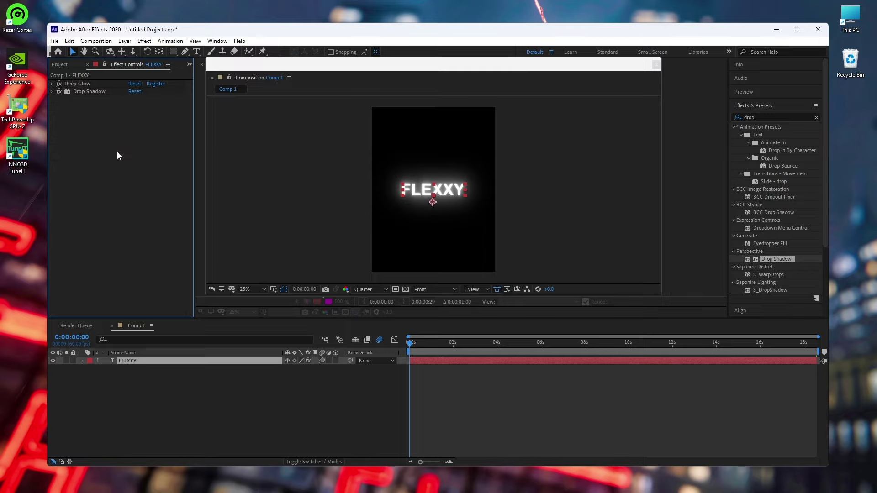
click(783, 155)
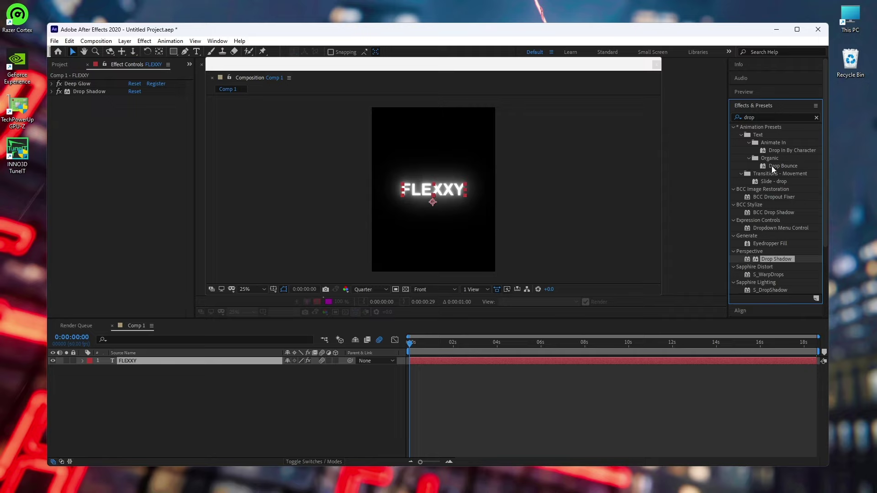
click(772, 290)
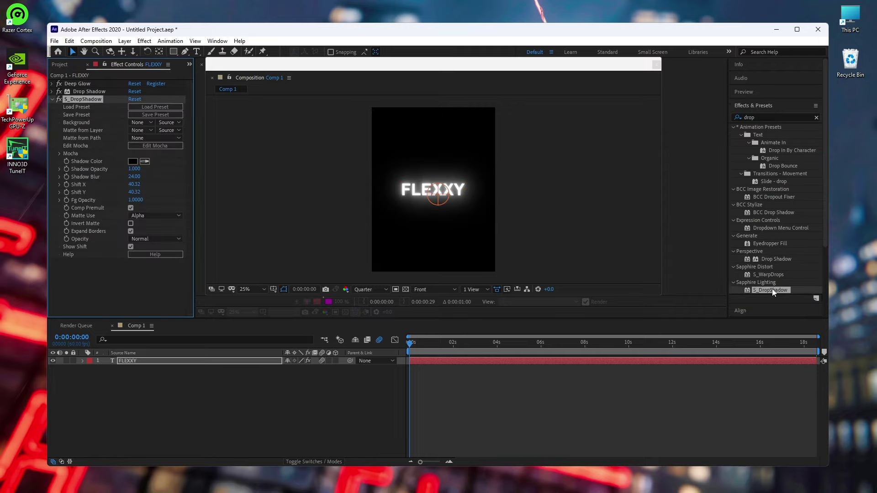
Step: Set S_DropShadow opacity 0.9 and blur 110, then scrub the timeline to check it
click(137, 169)
text(0.9)
click(133, 177)
text(110)
key(Tab)
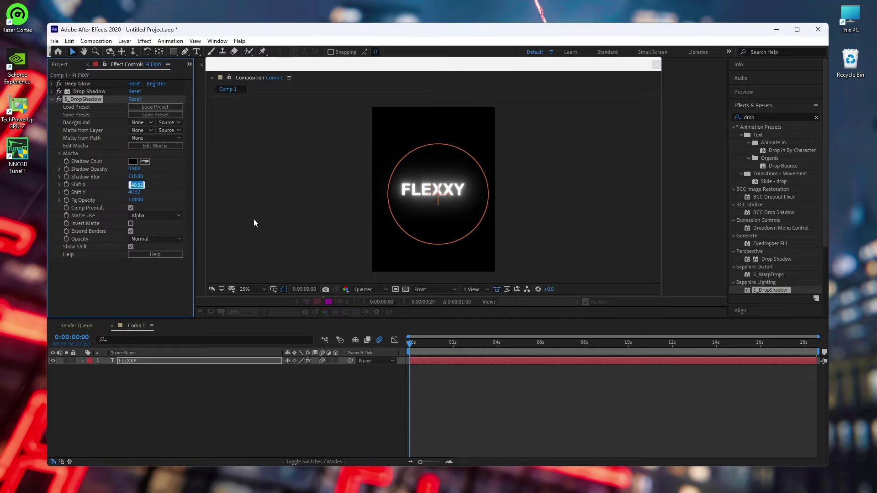
click(118, 182)
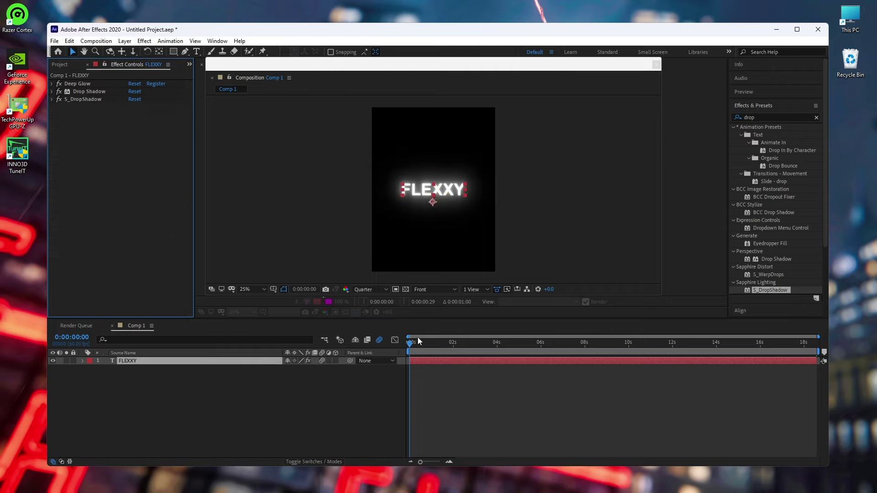
drag(418, 341, 465, 363)
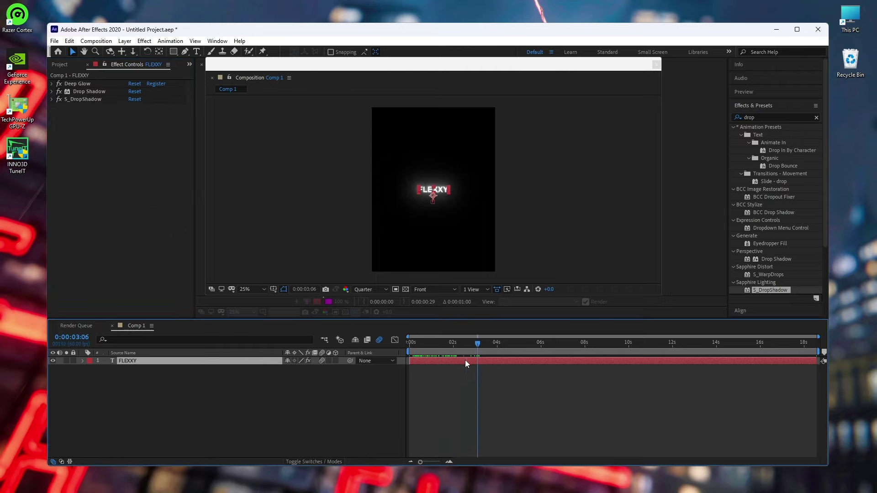
key(Home)
Step: Search the effects for 'signal' and apply Zaebects Signal to FLEXXY
double_click(769, 118)
key(BackSpace)
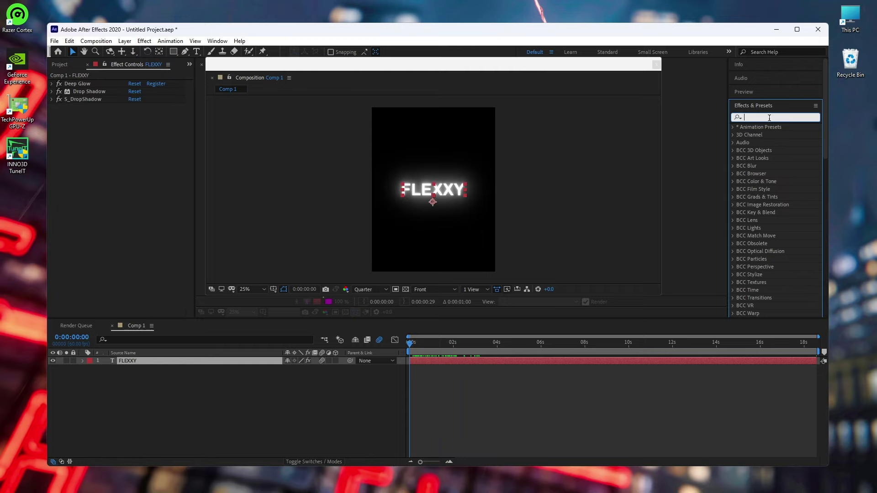
text(signa)
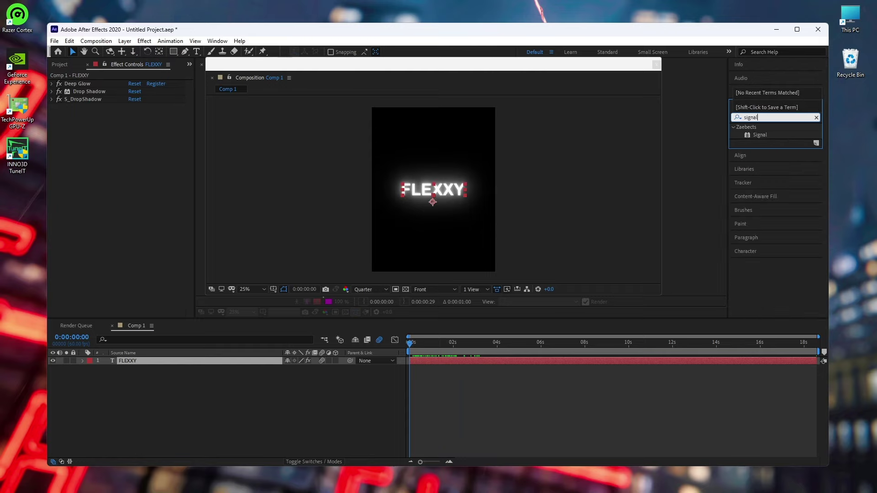
text(l)
double_click(758, 136)
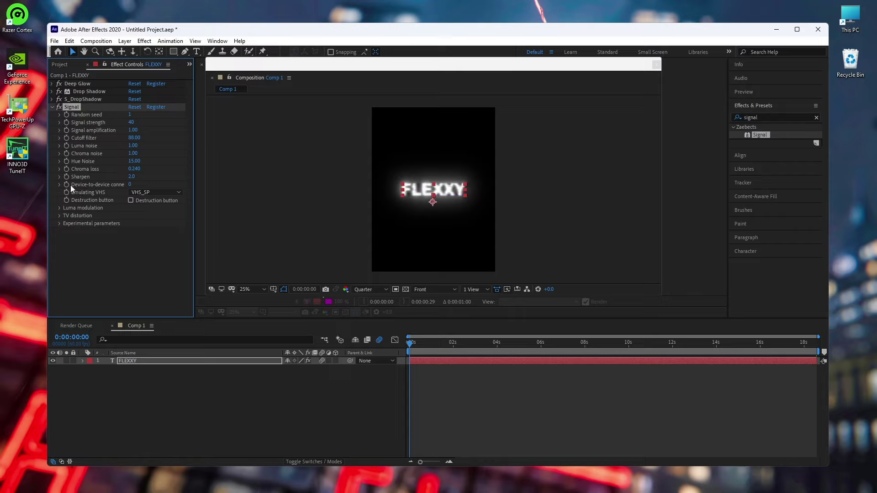
Step: Set Signal's Luma modulation Frequency to 0.7
click(60, 208)
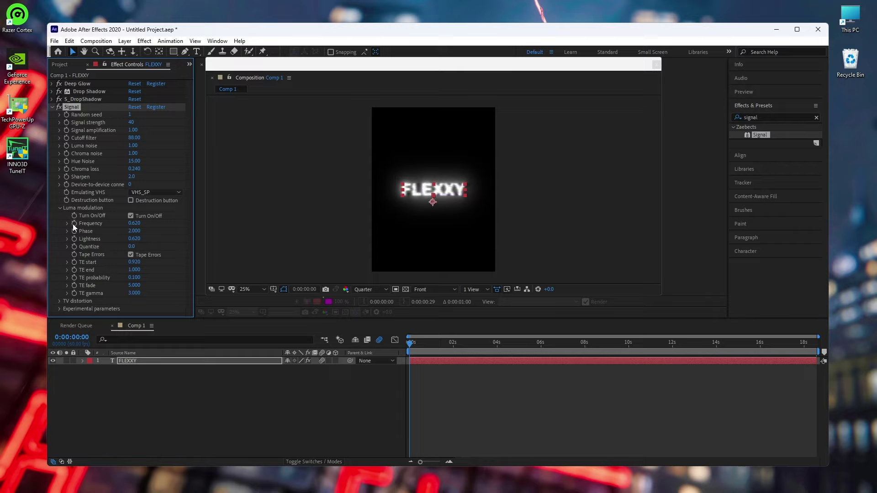
click(135, 224)
text(0.7)
click(269, 415)
Step: Raise the Signal Frequency to 2.5 at the start for a strong glitch
key(space)
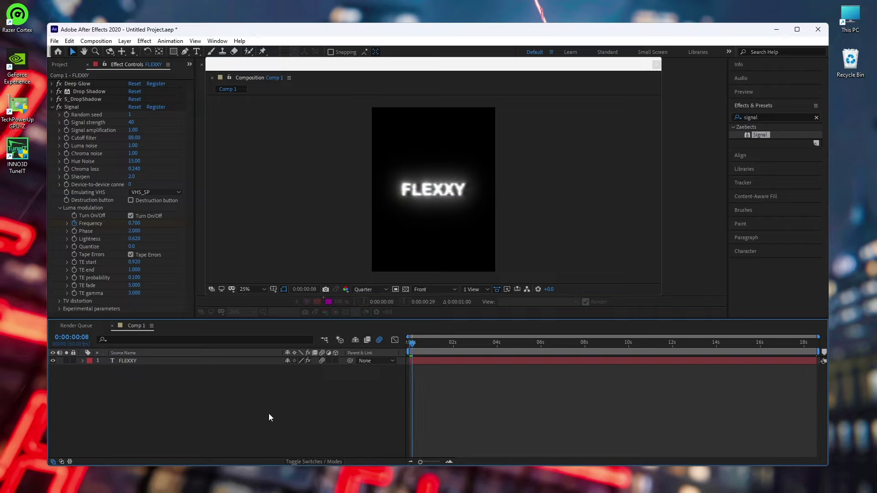
click(134, 223)
text(2)
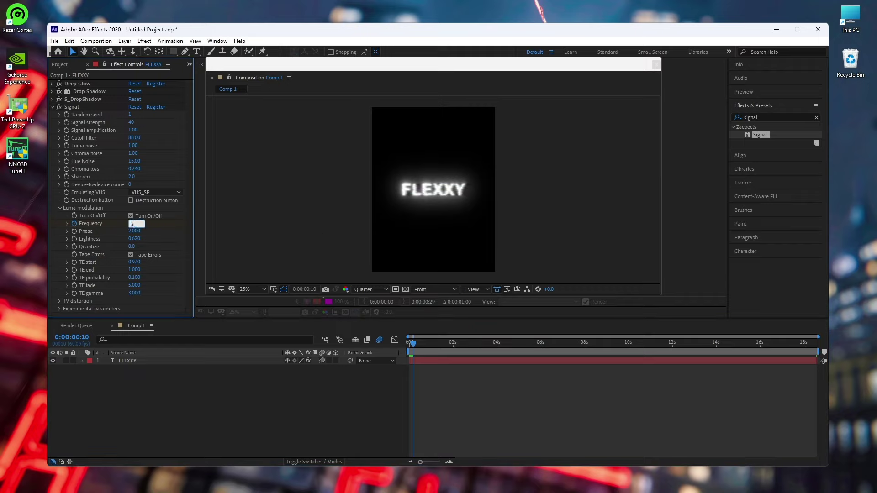
text(.5)
click(278, 417)
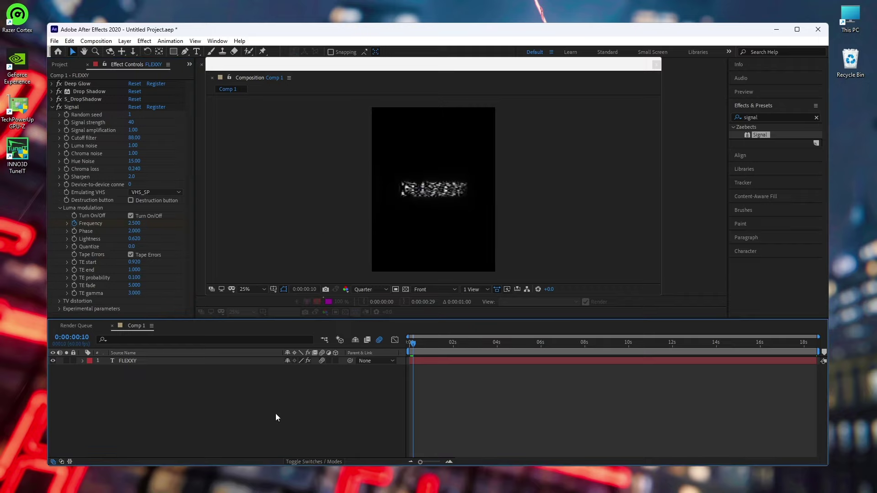
drag(413, 344, 436, 348)
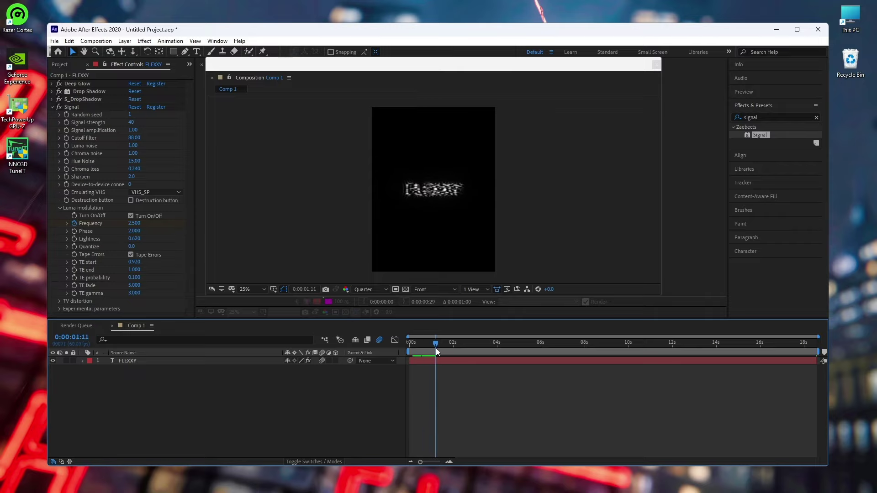
Step: Keyframe the Frequency back to 0.7 at 1:13 and preview the animation
click(470, 360)
key(u)
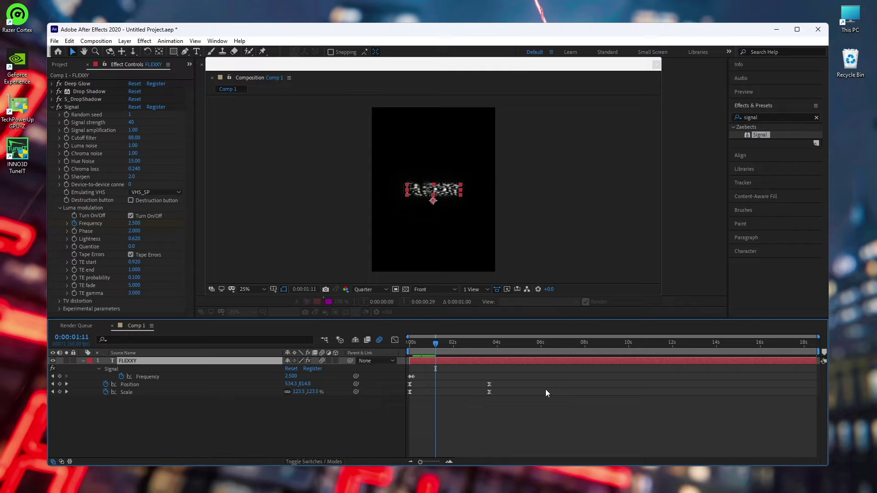
key(Page_Down)
key(Page_Down)
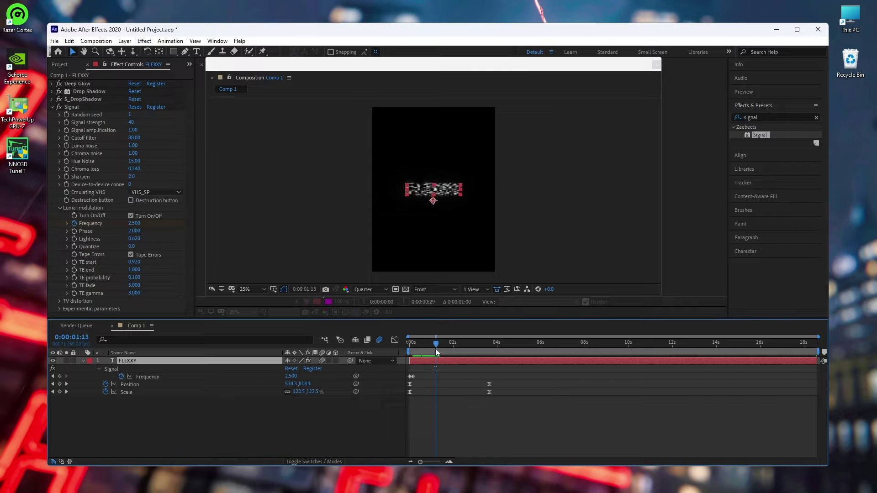
click(291, 376)
text(0.7)
key(Return)
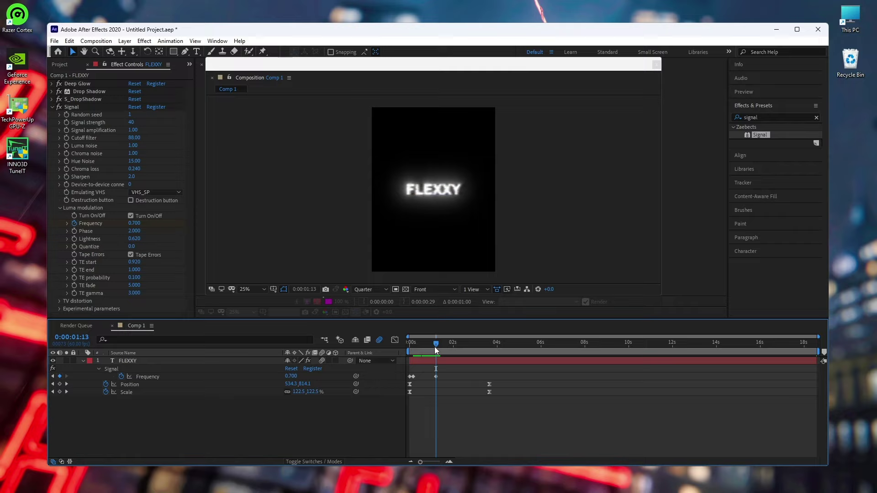
drag(437, 344, 397, 353)
key(space)
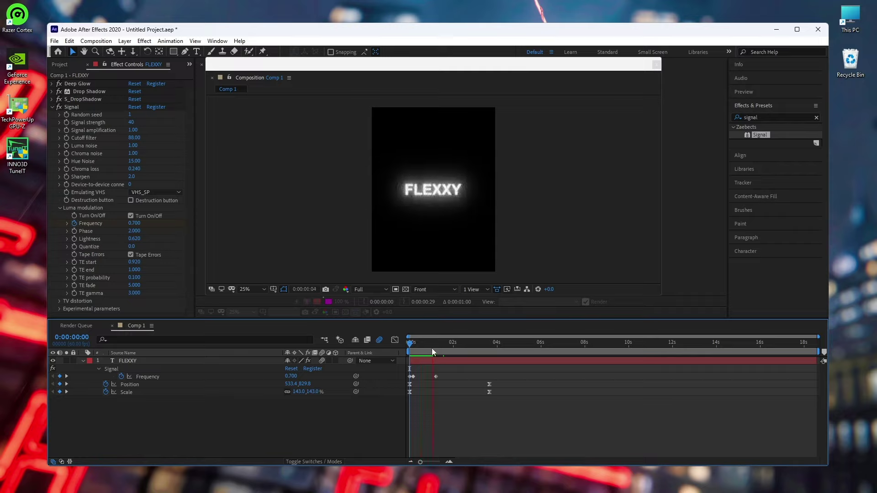
Step: Stop playback and select the Signal Frequency keyframes
key(space)
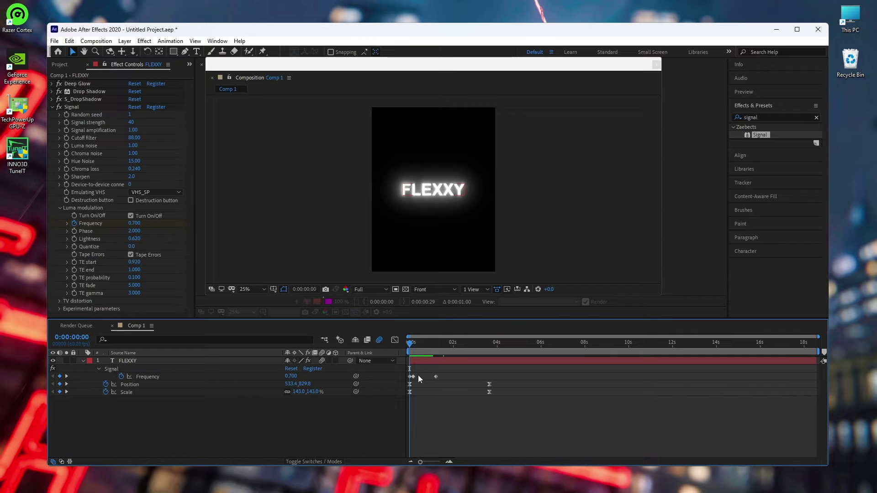
drag(443, 377, 406, 378)
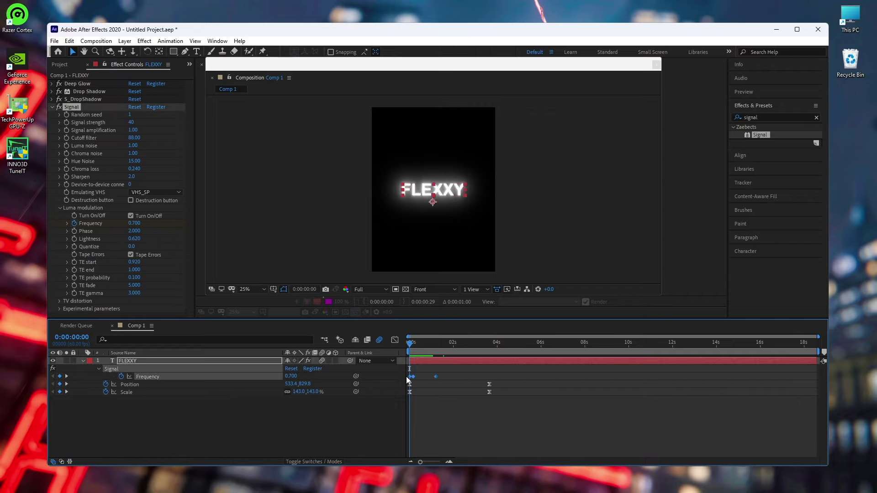
click(417, 376)
drag(445, 377, 407, 377)
click(414, 380)
click(410, 377)
Step: Adjust the Frequency keyframes' easing in the Graph Editor, then return to the keyframe view
click(395, 340)
drag(432, 462, 437, 461)
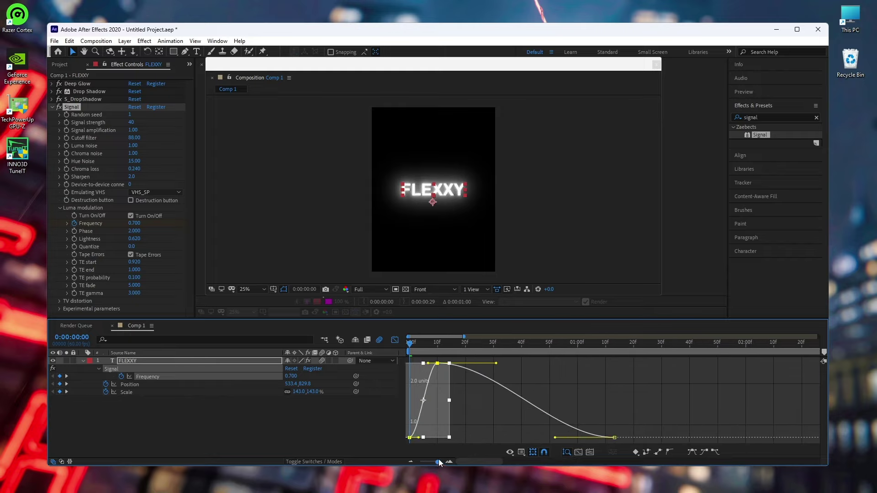
click(419, 438)
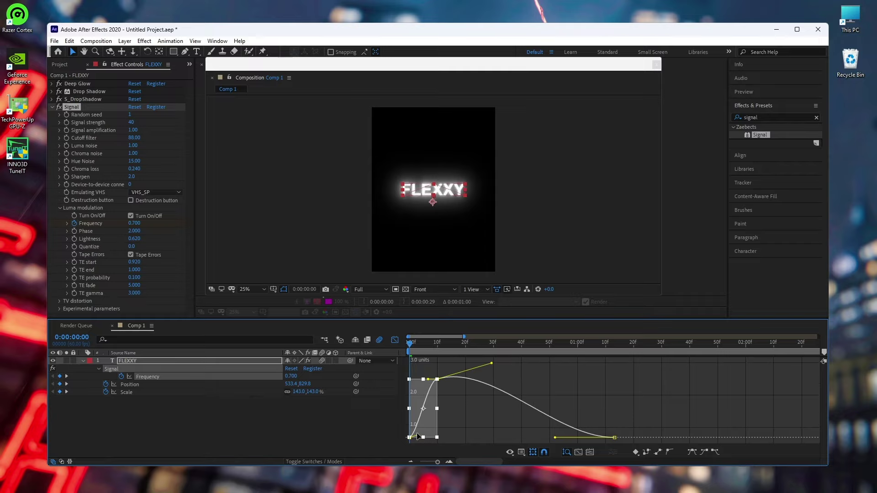
click(468, 425)
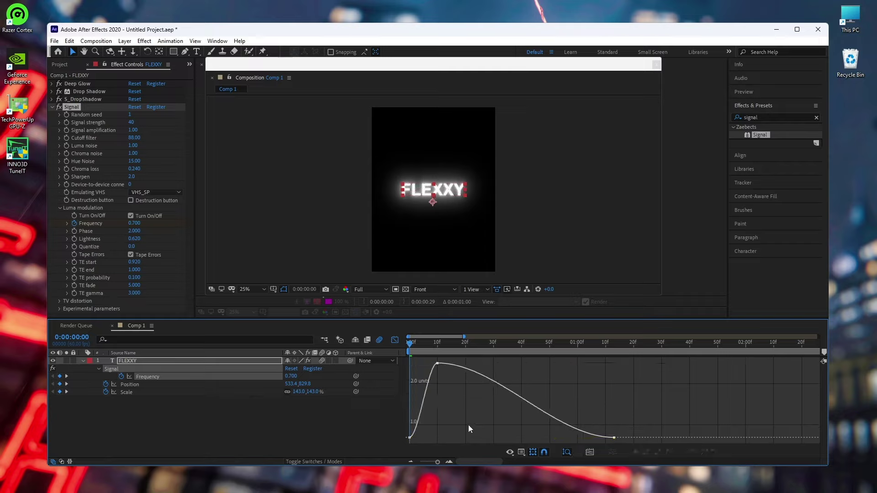
click(410, 436)
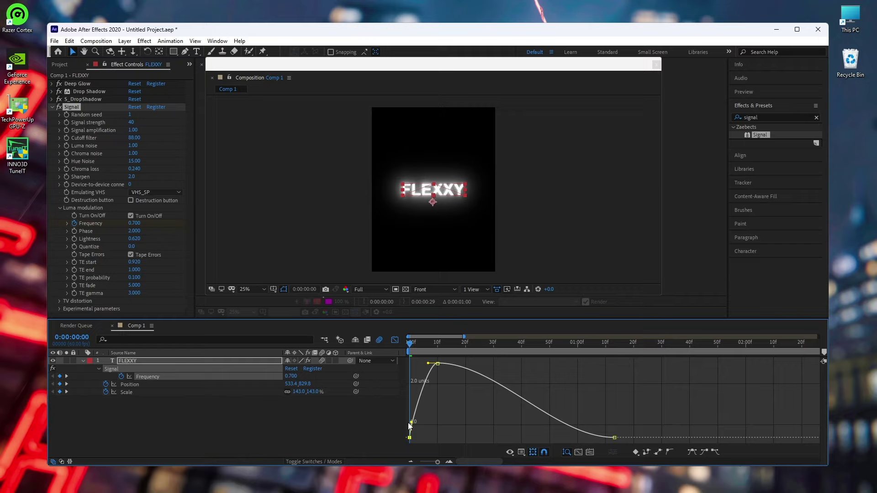
click(438, 363)
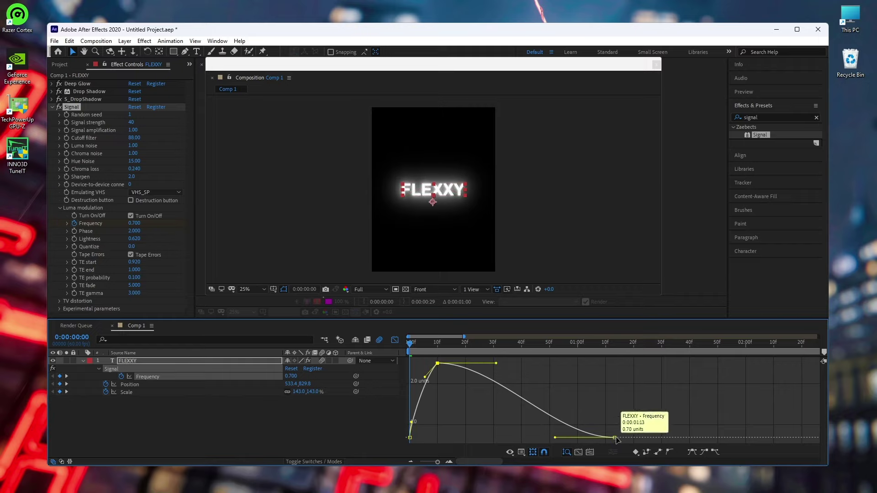
click(395, 341)
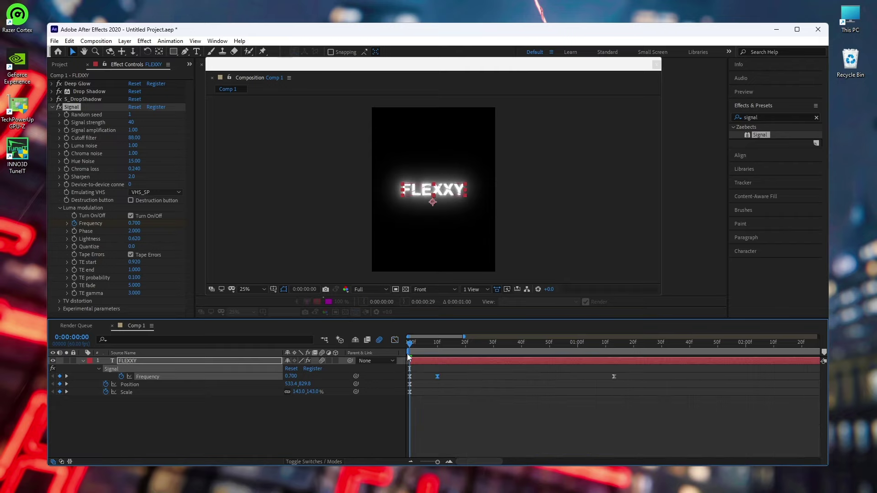
click(386, 291)
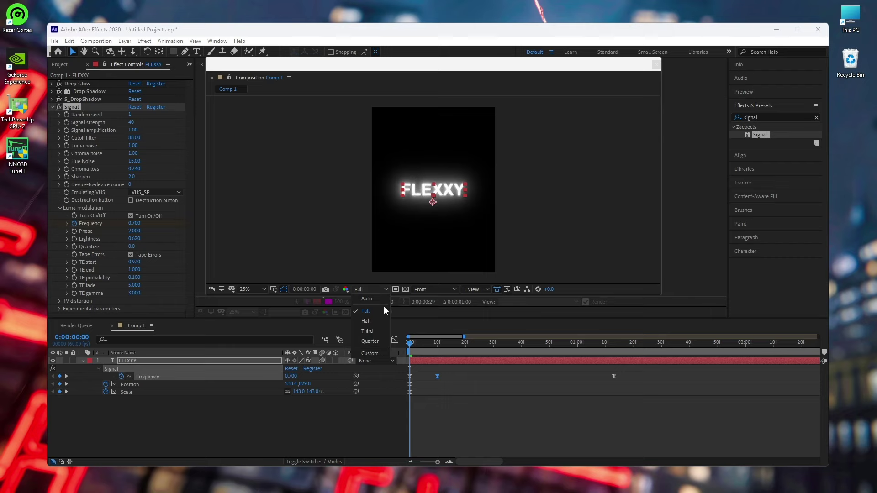
click(376, 344)
click(368, 429)
key(space)
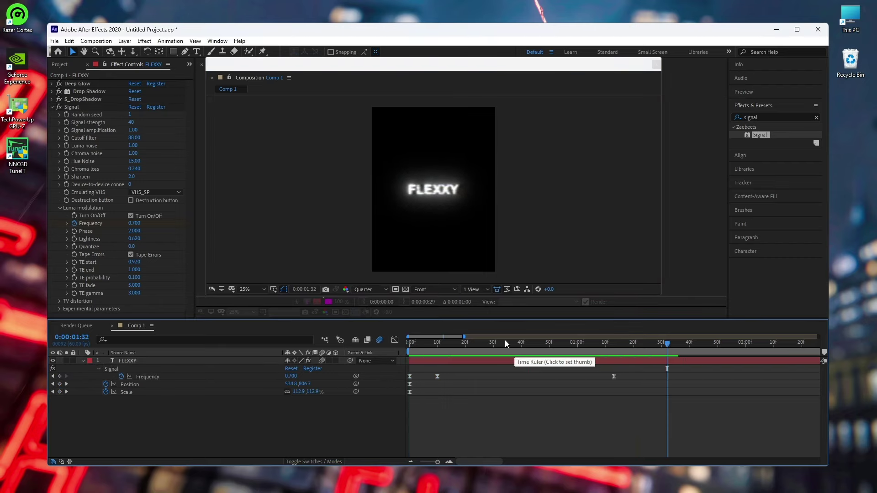
click(376, 290)
click(366, 311)
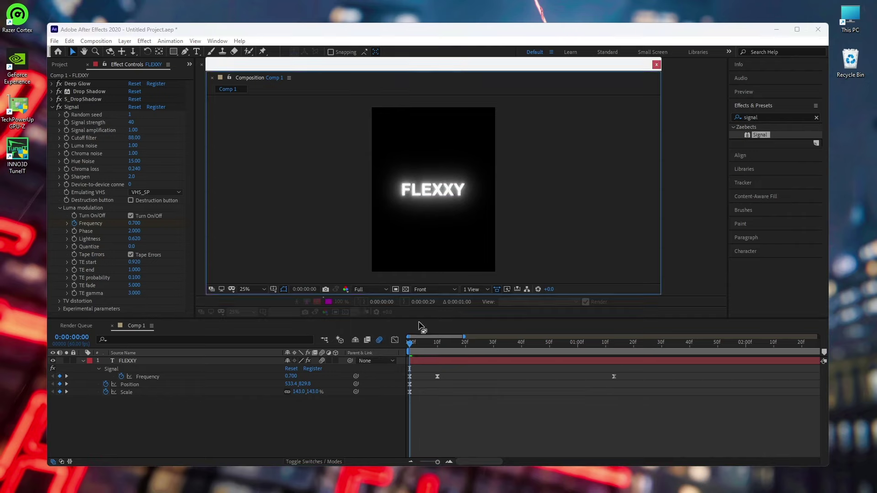
key(space)
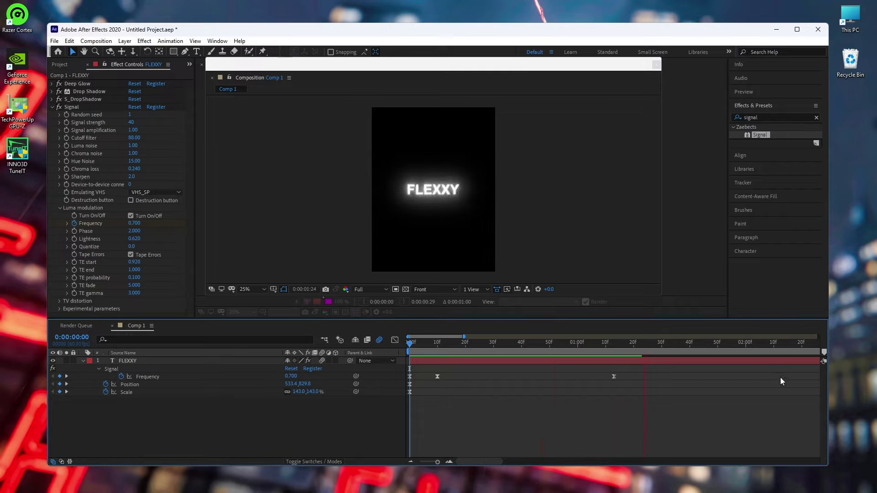
key(space)
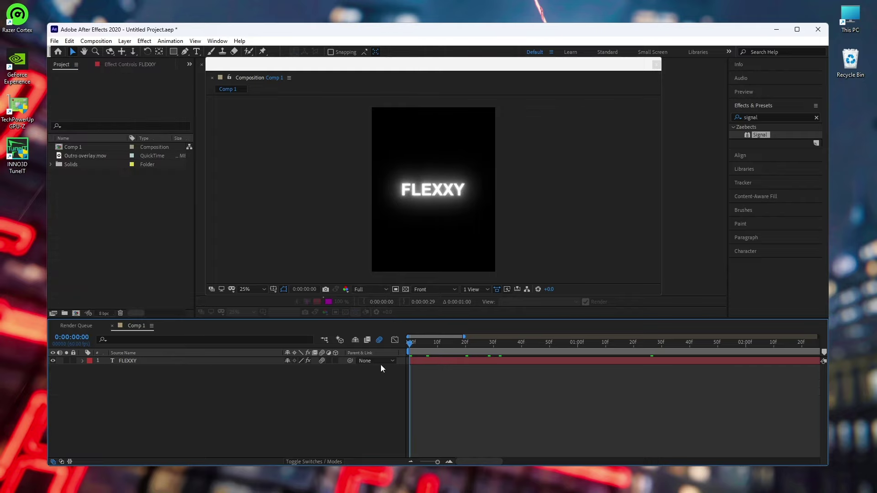
Step: Review FLEXXY's Effect Controls, then select Outro overlay.mov in the Project panel
click(437, 361)
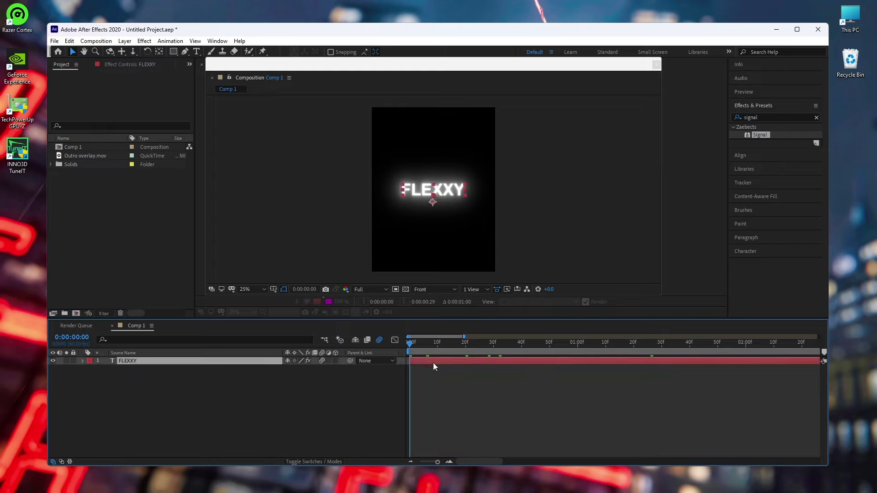
click(132, 65)
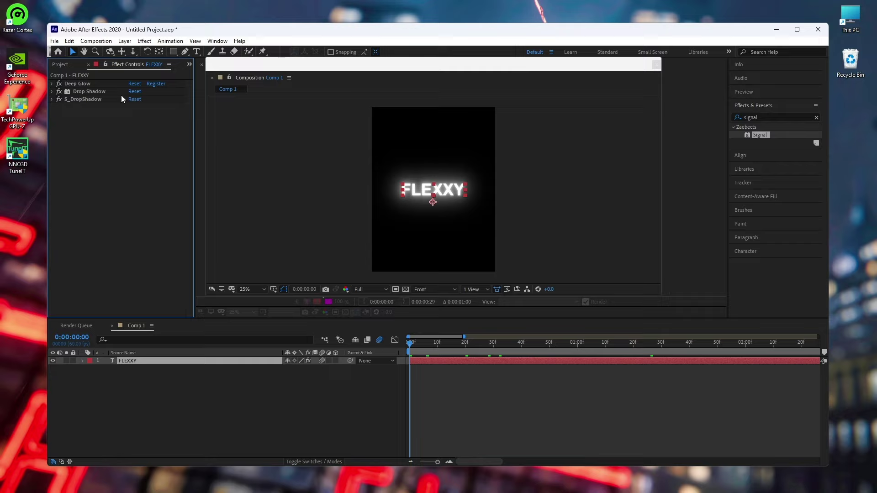
click(66, 64)
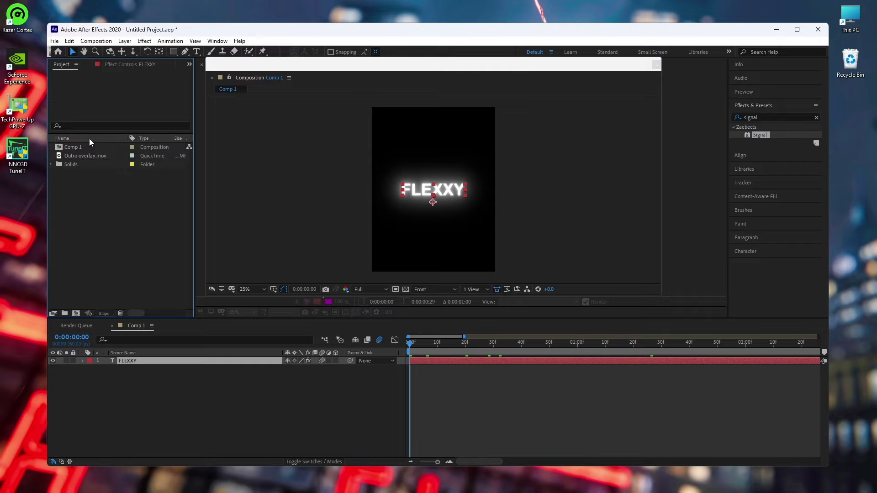
click(83, 157)
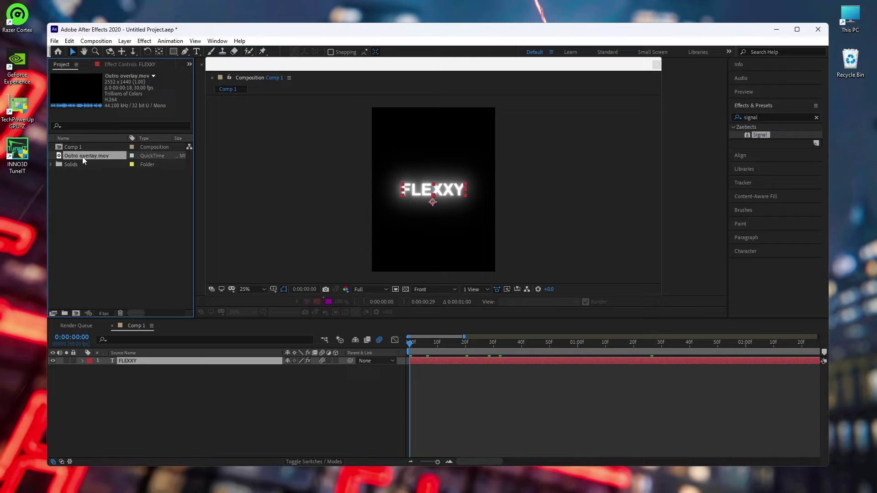
Step: Place Outro overlay.mov above FLEXXY and set its blending mode to Lighten so the black drops out
drag(83, 157, 141, 368)
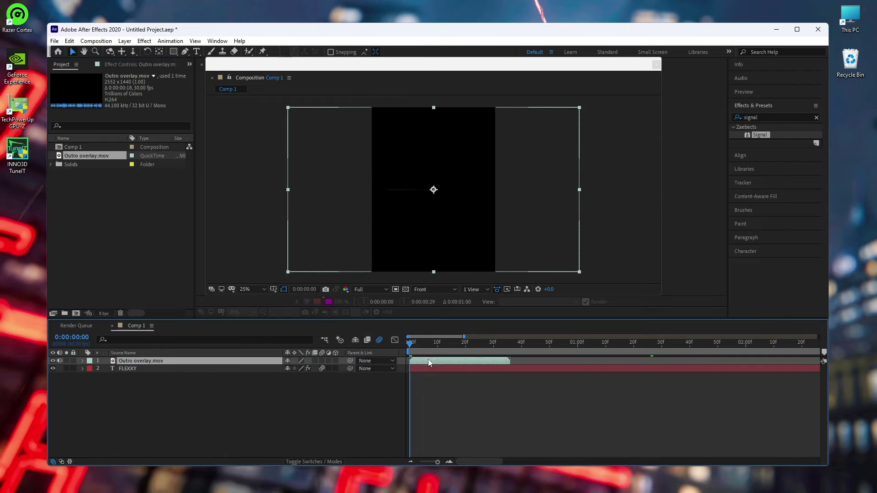
mouse_move(417, 347)
mouse_down()
mouse_move(493, 358)
mouse_move(400, 352)
mouse_move(424, 351)
mouse_up()
right_click(442, 361)
mouse_move(496, 198)
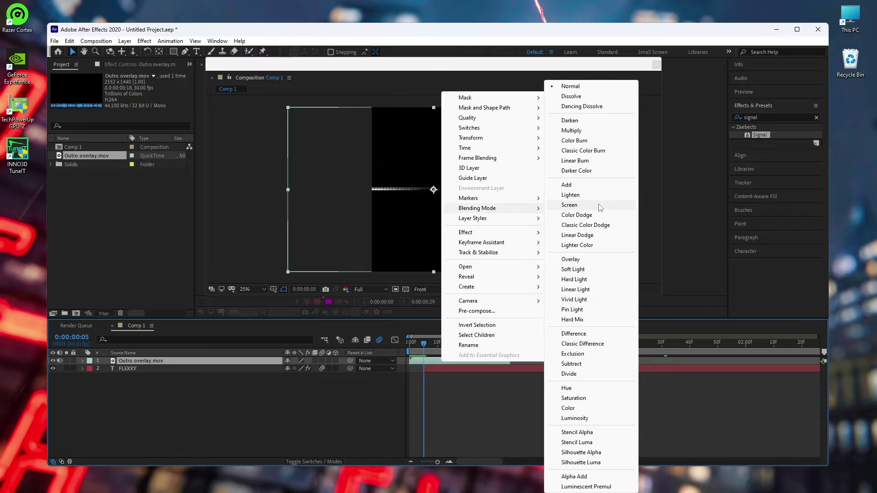
click(571, 205)
drag(421, 344, 442, 368)
click(424, 369)
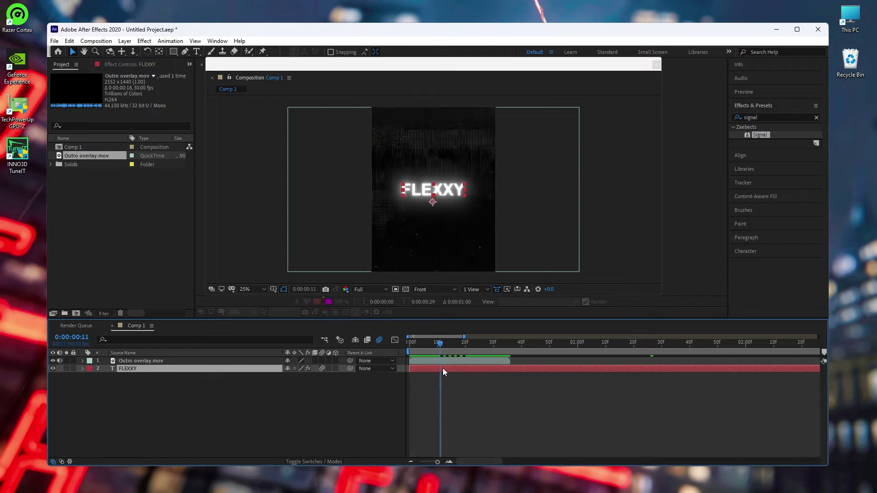
Step: Reveal FLEXXY's Position and Scale keyframes and shift the zoom keyframes earlier, to about 0:12
key(u)
click(458, 405)
drag(441, 462, 435, 462)
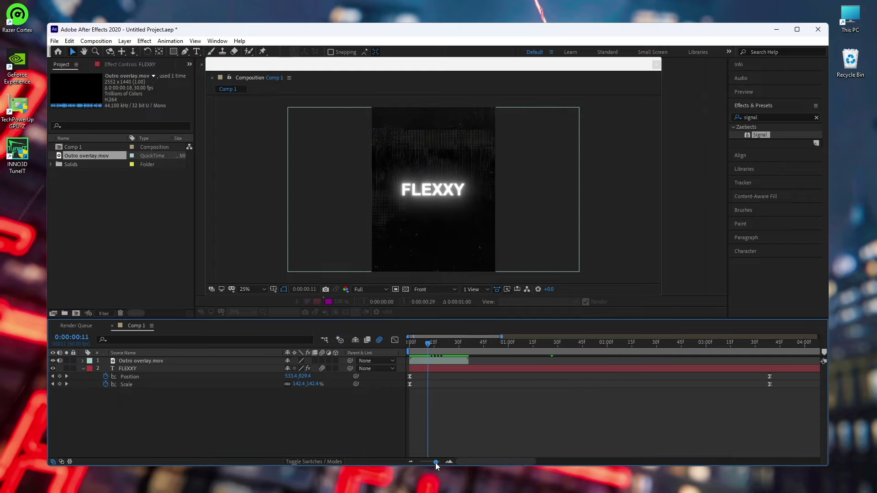
mouse_move(586, 375)
mouse_down()
mouse_move(574, 391)
mouse_move(437, 385)
mouse_up()
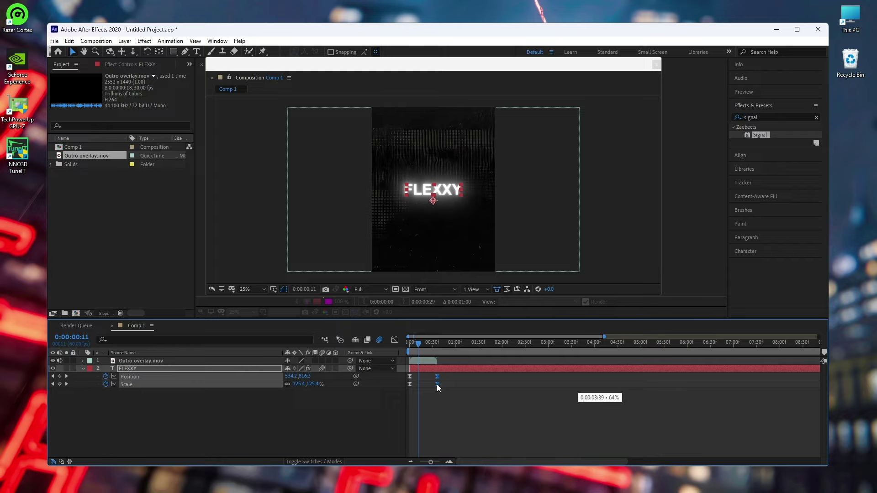
click(443, 396)
click(414, 342)
key(space)
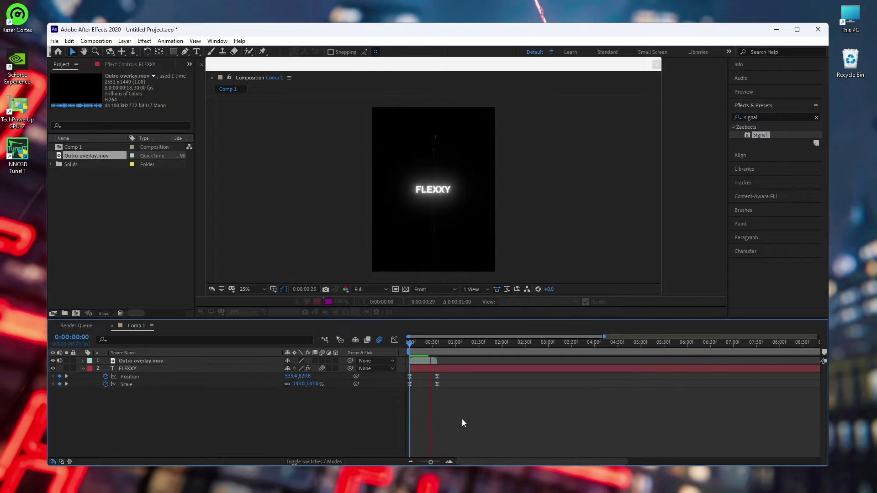
Step: Move the zoom keyframes later to about 0:55 and preview from the start
drag(448, 350, 448, 386)
drag(446, 350, 396, 363)
key(space)
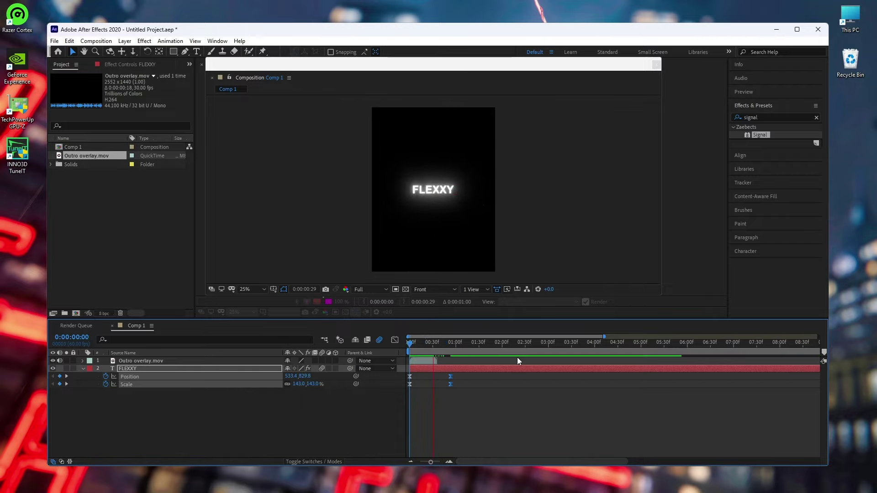
Step: Scrub the zoom, then reselect FLEXXY at frame 24 and reveal its Position and Scale
click(459, 357)
drag(459, 357, 424, 356)
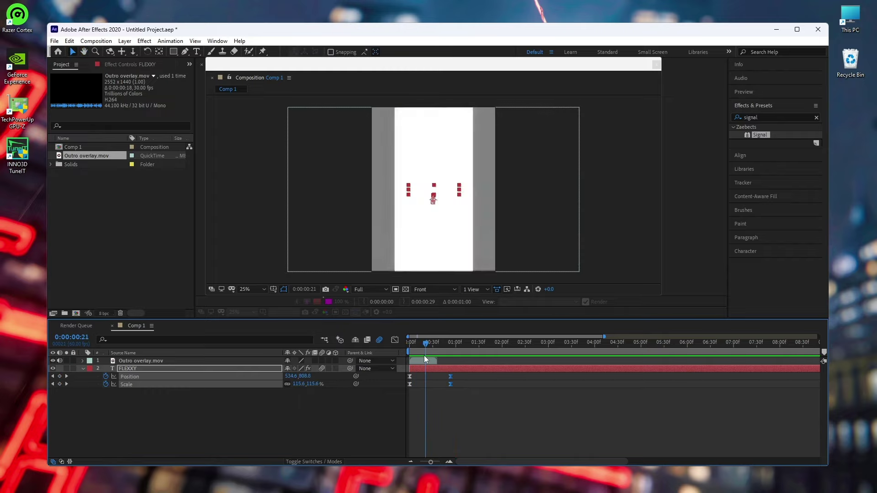
click(327, 419)
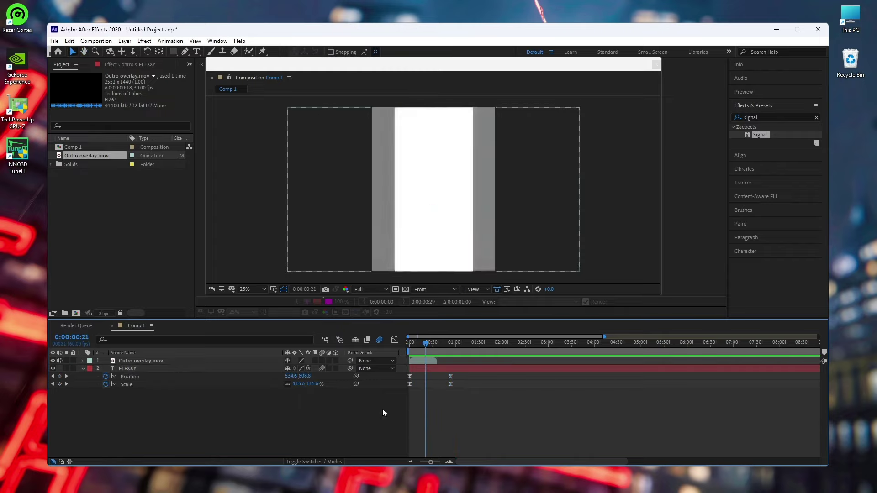
click(83, 369)
drag(427, 345, 429, 348)
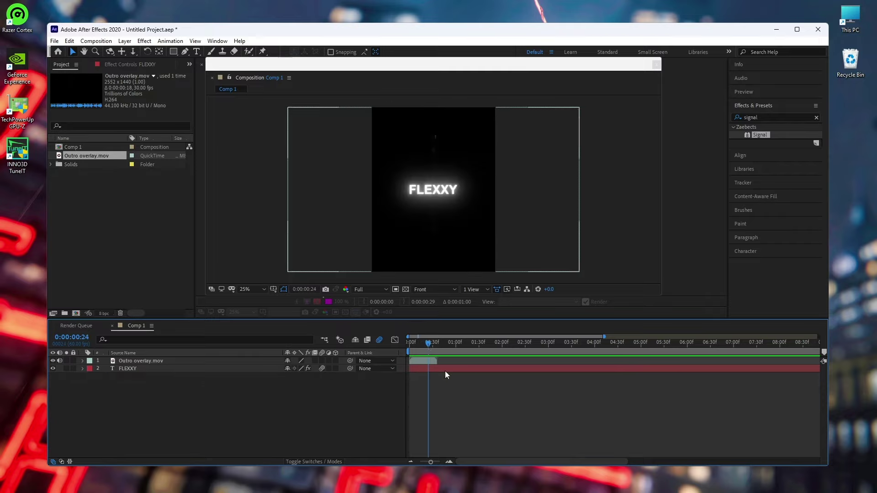
click(451, 371)
key(u)
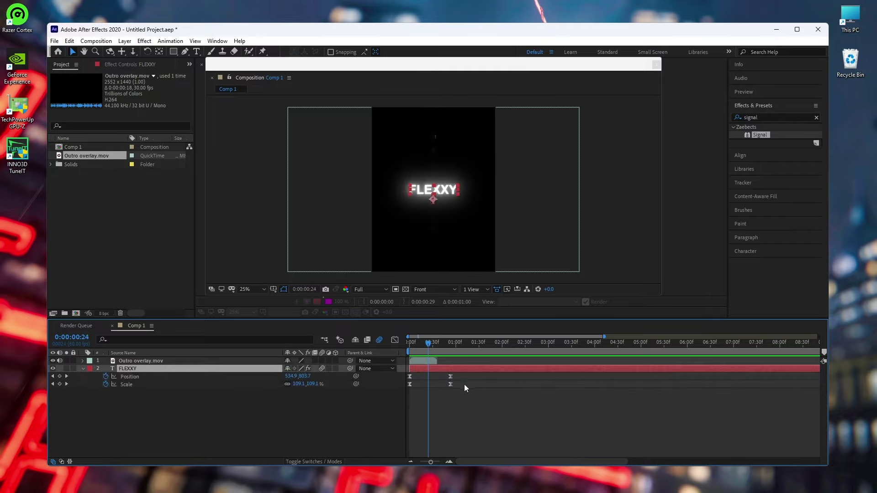
Step: In the Graph Editor, steepen the first Scale keyframe's handle so the zoom starts fast and eases out
click(408, 386)
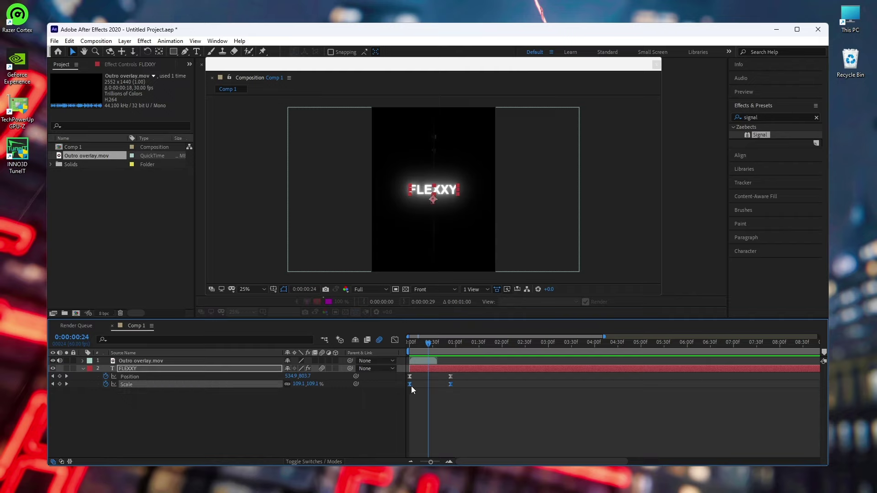
click(396, 340)
click(441, 420)
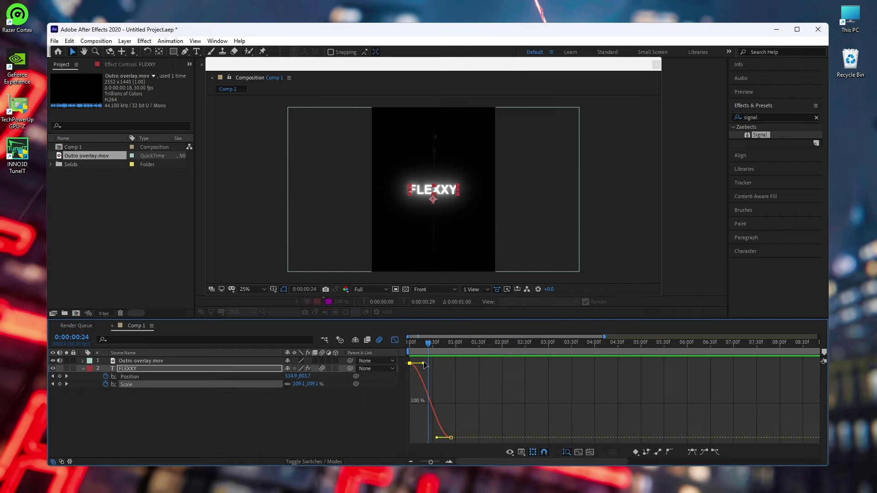
drag(425, 364, 410, 384)
click(428, 344)
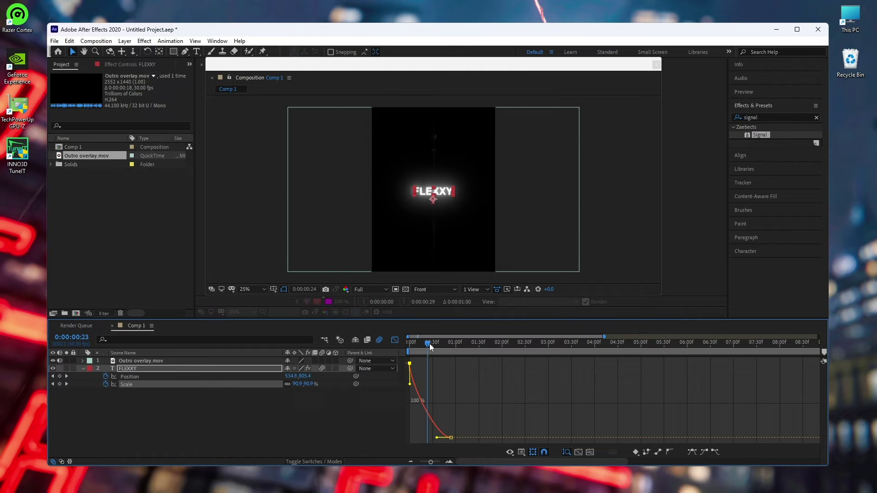
drag(429, 344, 409, 351)
Step: Switch the timeline back to layer bars and play the zoom preview with the overlay
click(395, 340)
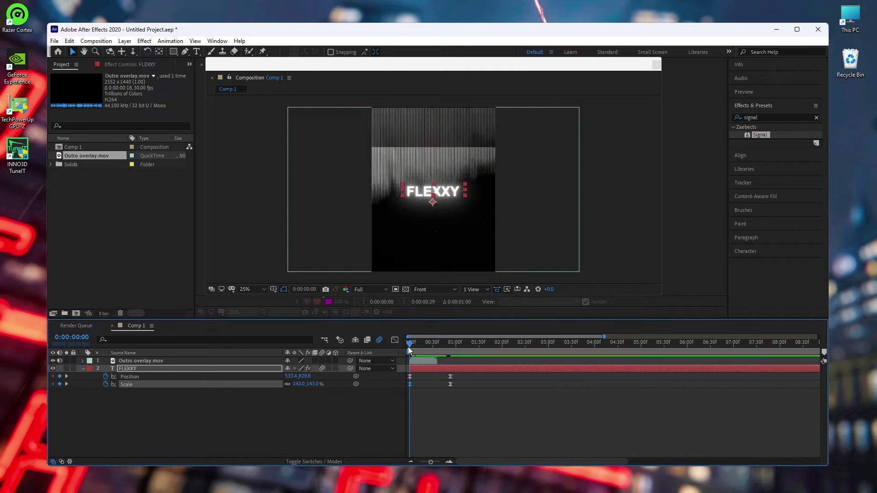
click(359, 409)
key(space)
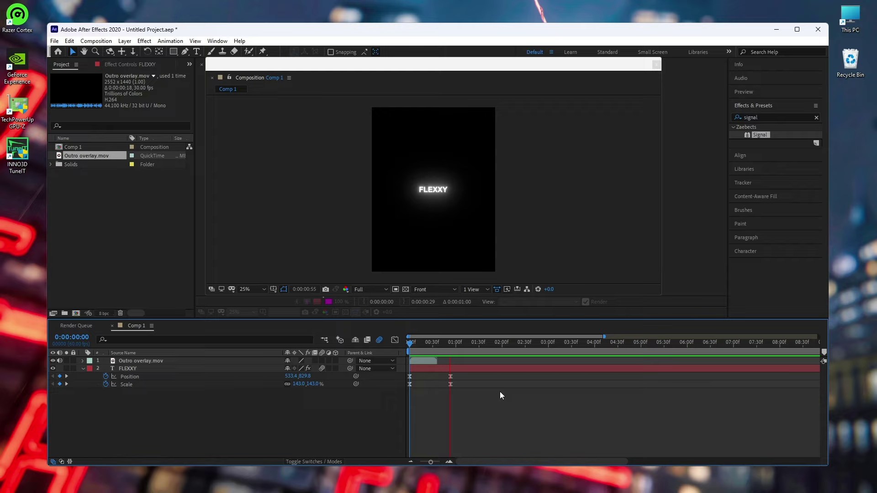
key(space)
drag(462, 360, 398, 368)
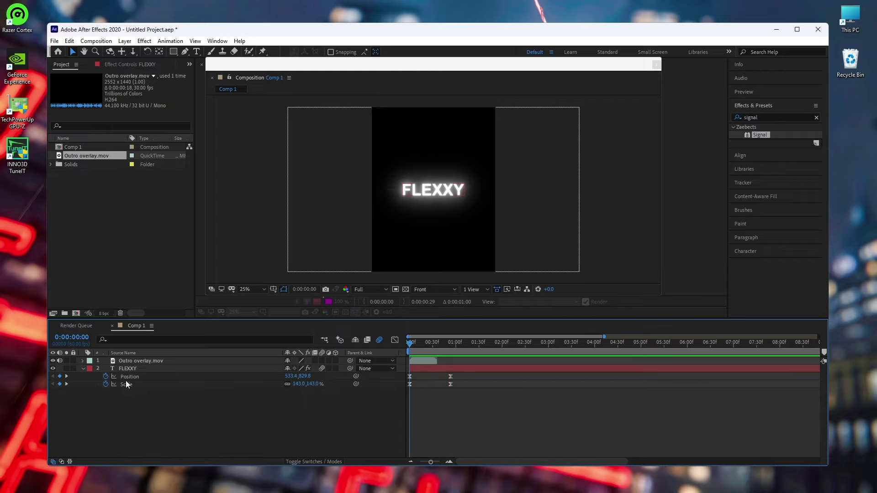
Step: Select both Position keyframes and inspect their eased value curve in the Graph Editor, then close it
drag(456, 382, 410, 379)
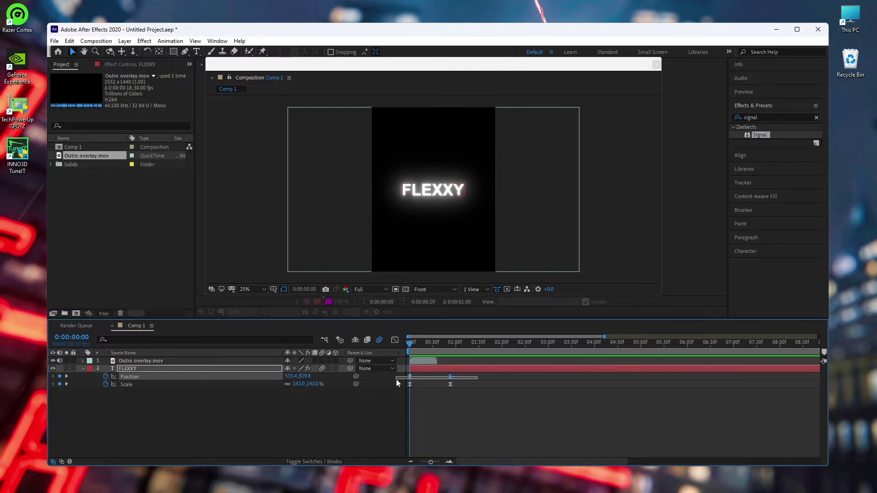
click(396, 341)
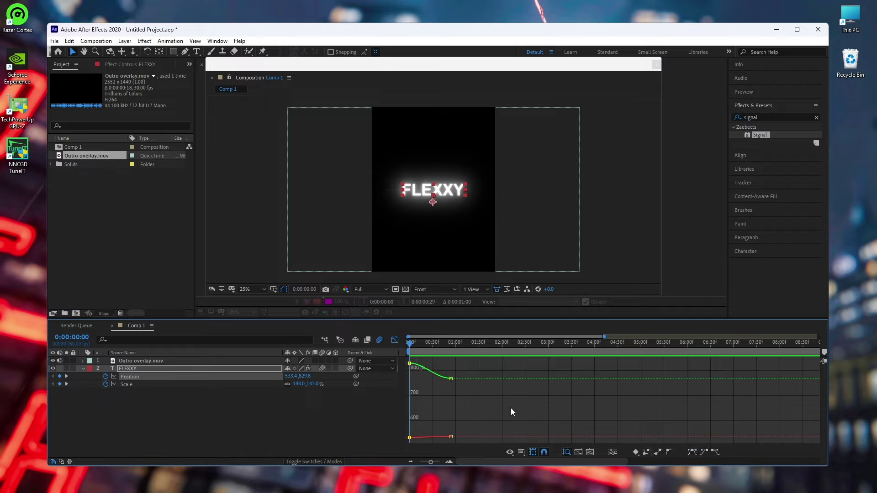
click(395, 340)
click(373, 415)
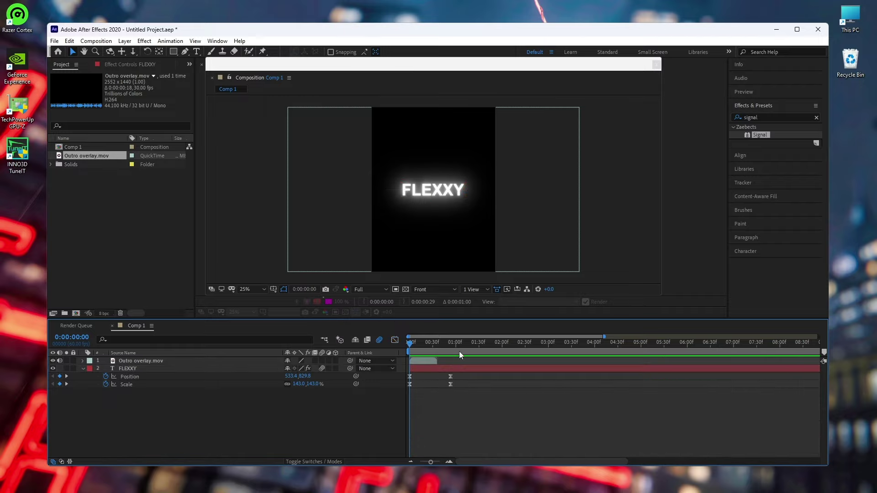